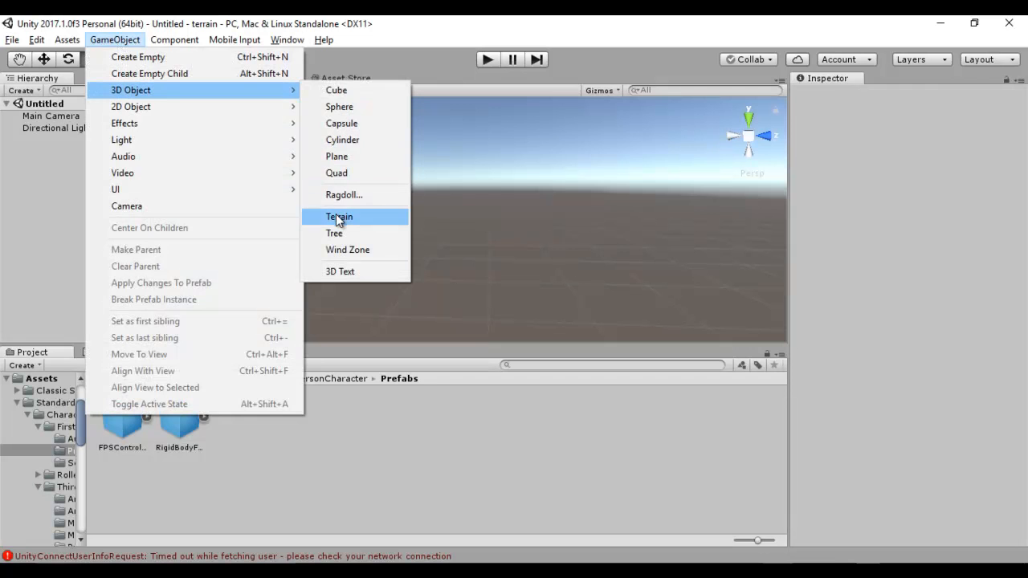
- Add a new Terrain object to the scene
click(336, 215)
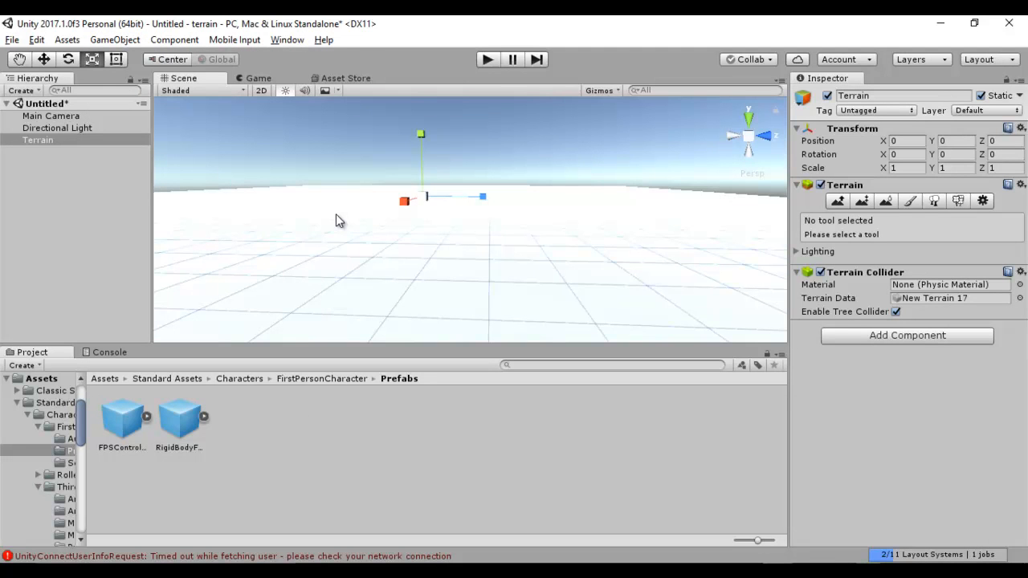
scroll(410, 234, down, 8)
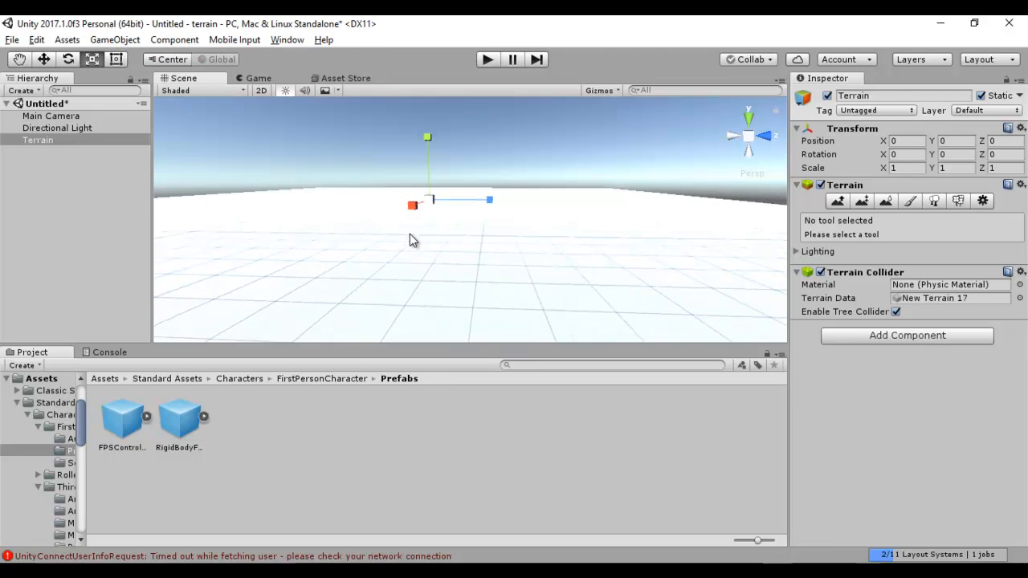
scroll(410, 235, down, 3)
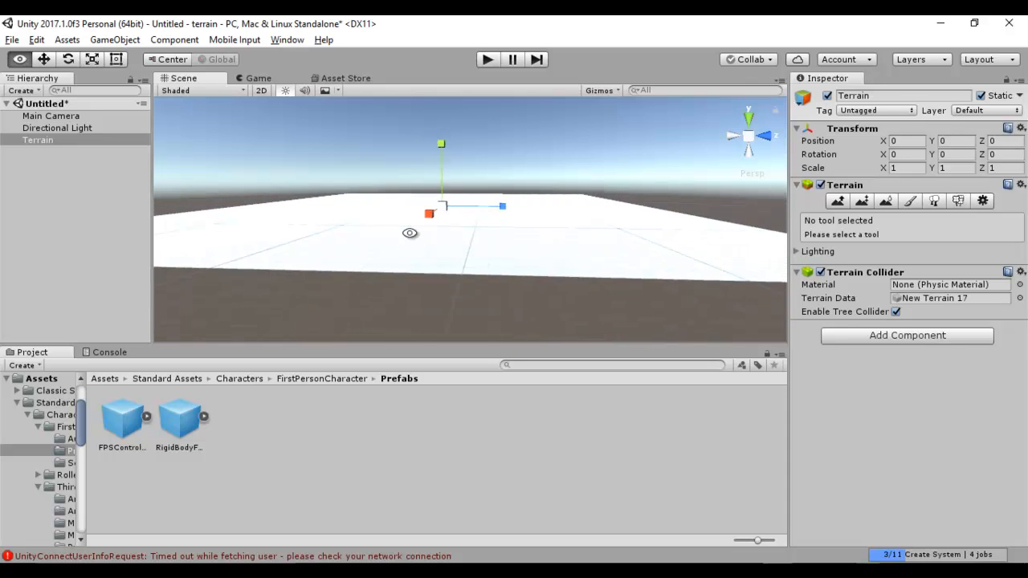
alt+drag(412, 234, 411, 303)
click(92, 58)
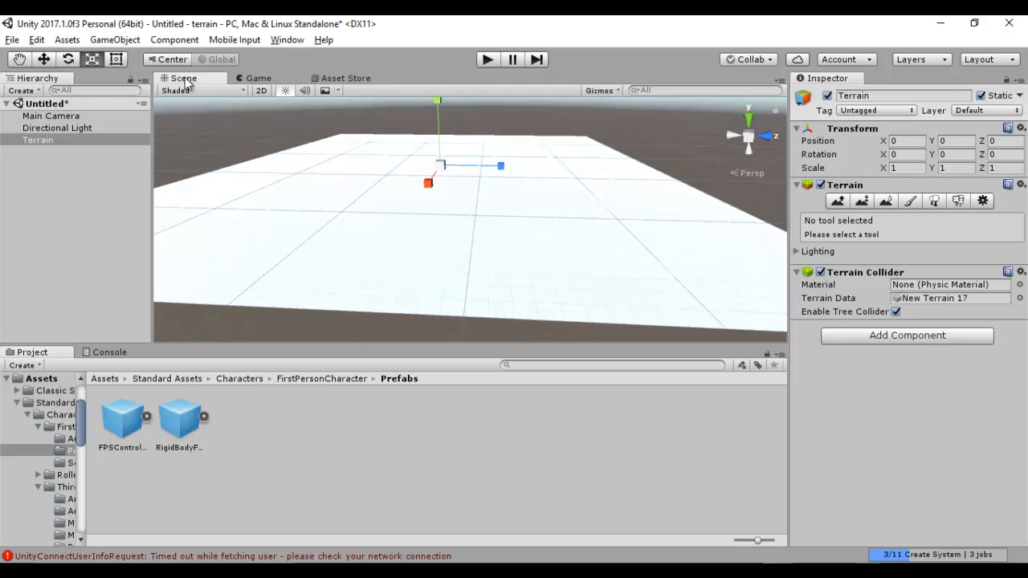
- Add the Conifer_Desktop prefab to the terrain's trees and paint two separate clusters of it on the terrain
click(934, 200)
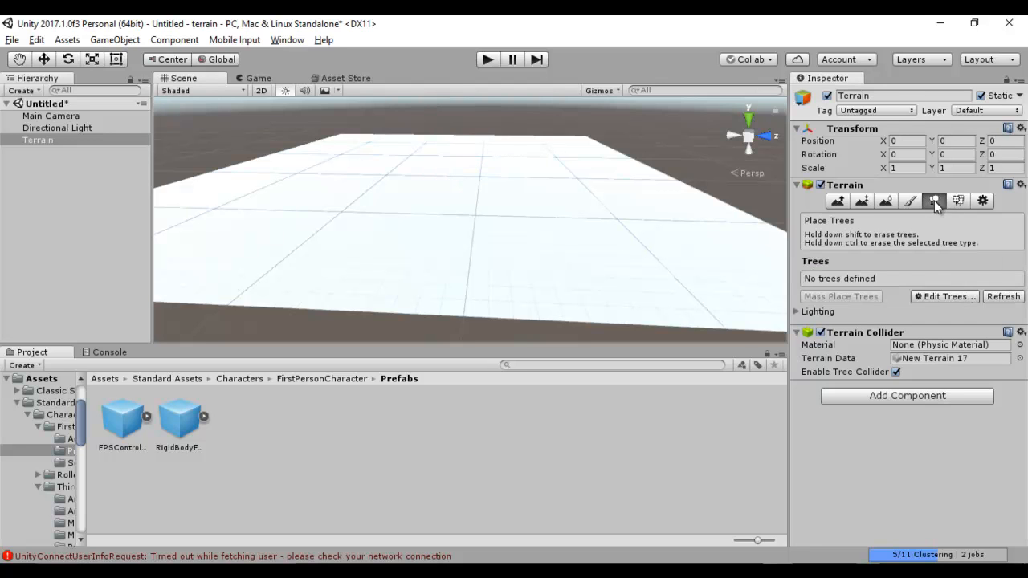
click(957, 297)
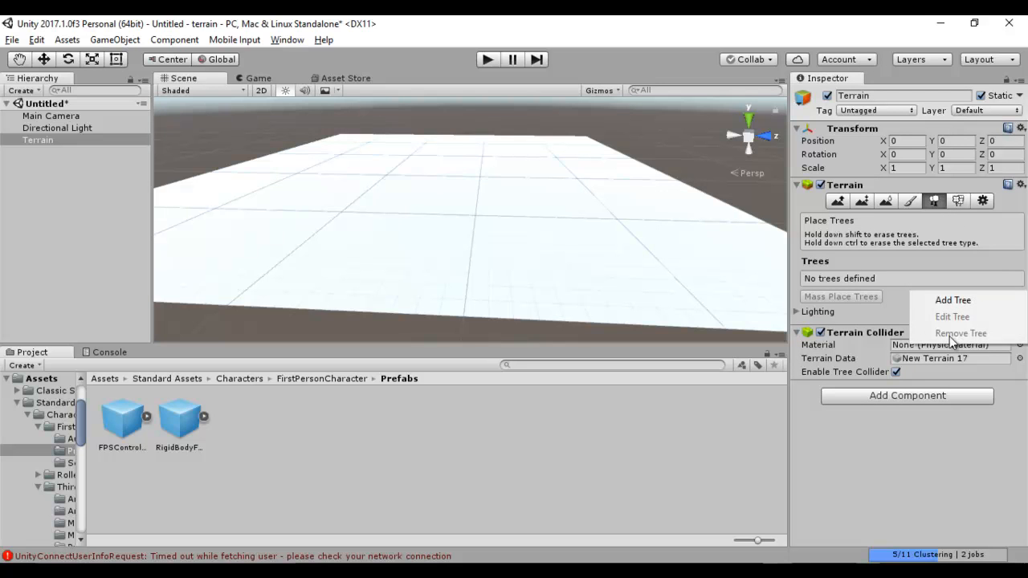
click(954, 299)
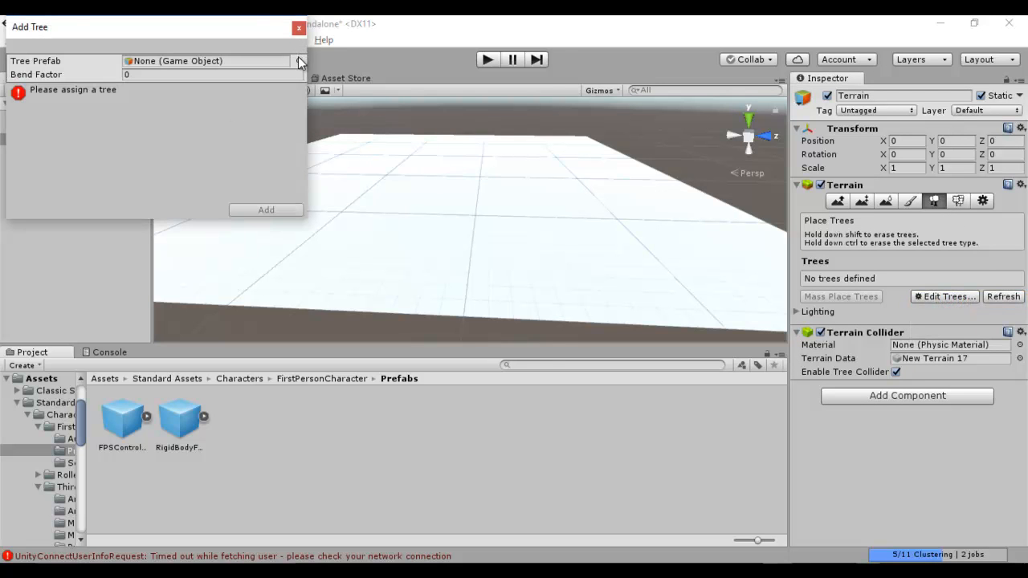
click(297, 60)
click(483, 105)
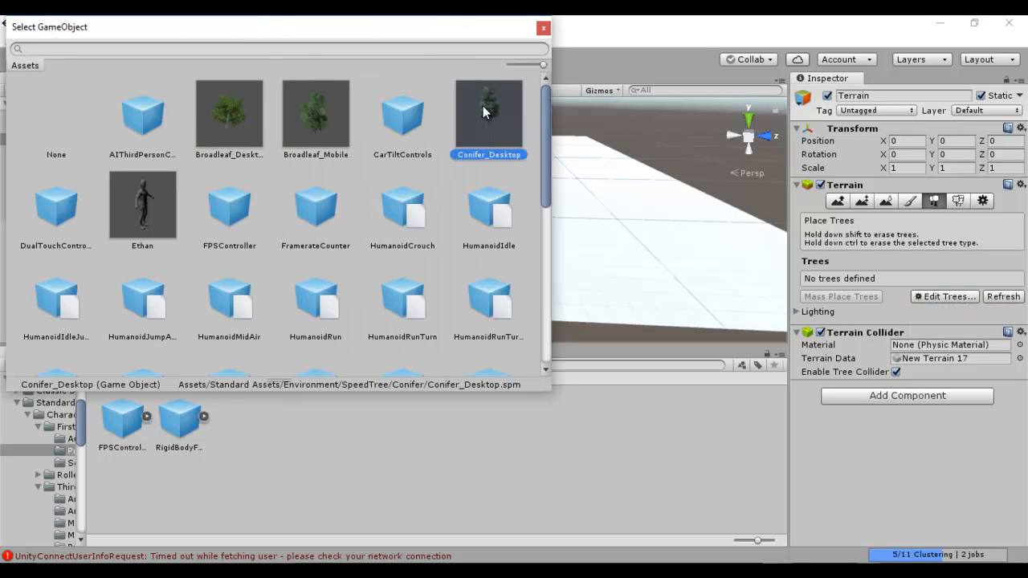
double_click(483, 105)
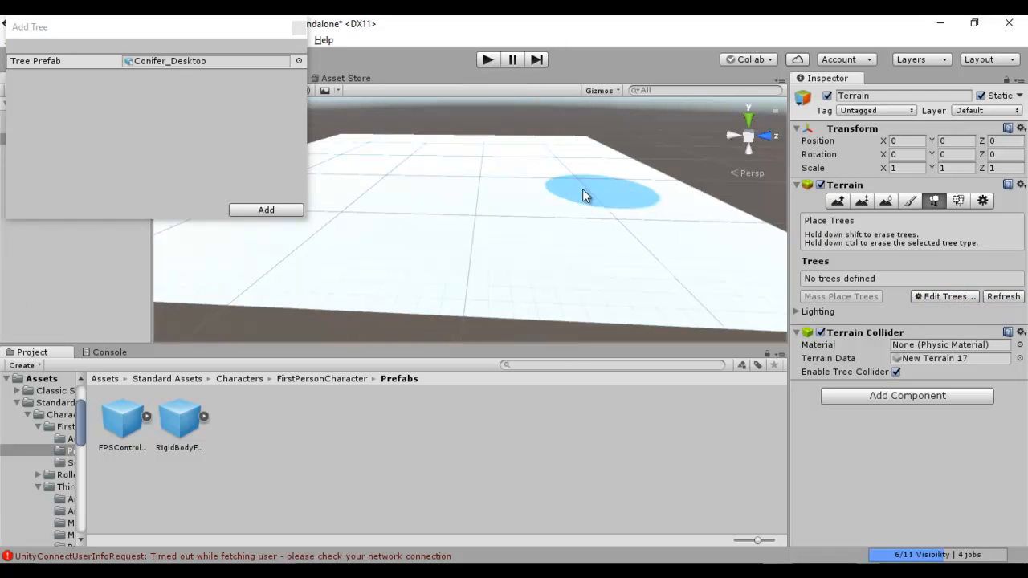
click(267, 209)
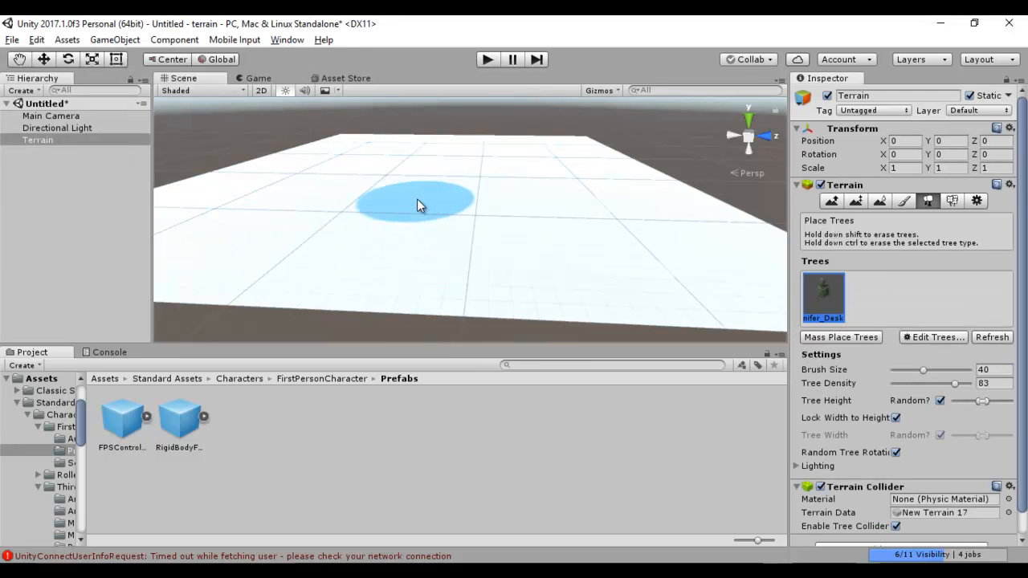
click(377, 189)
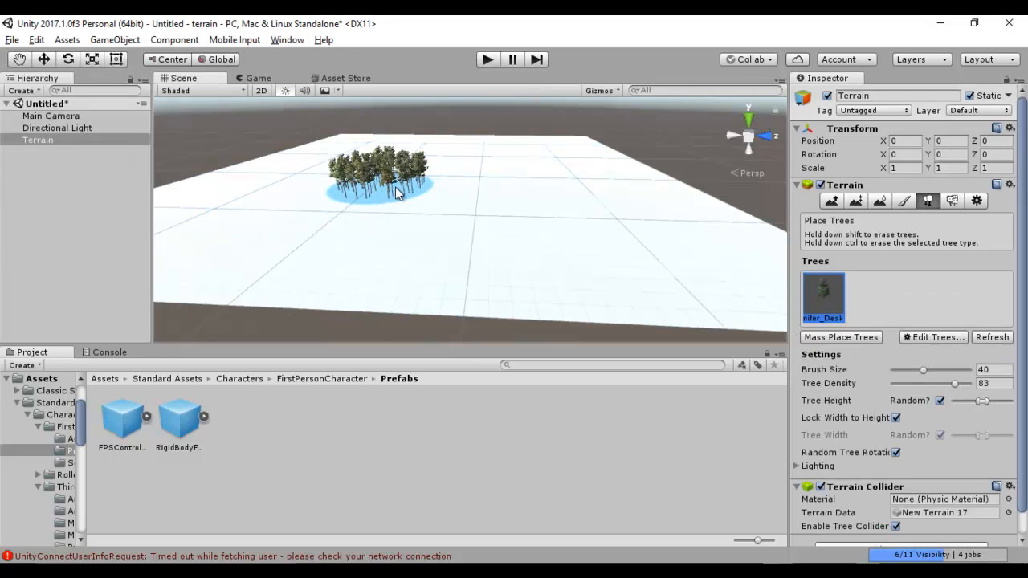
click(529, 188)
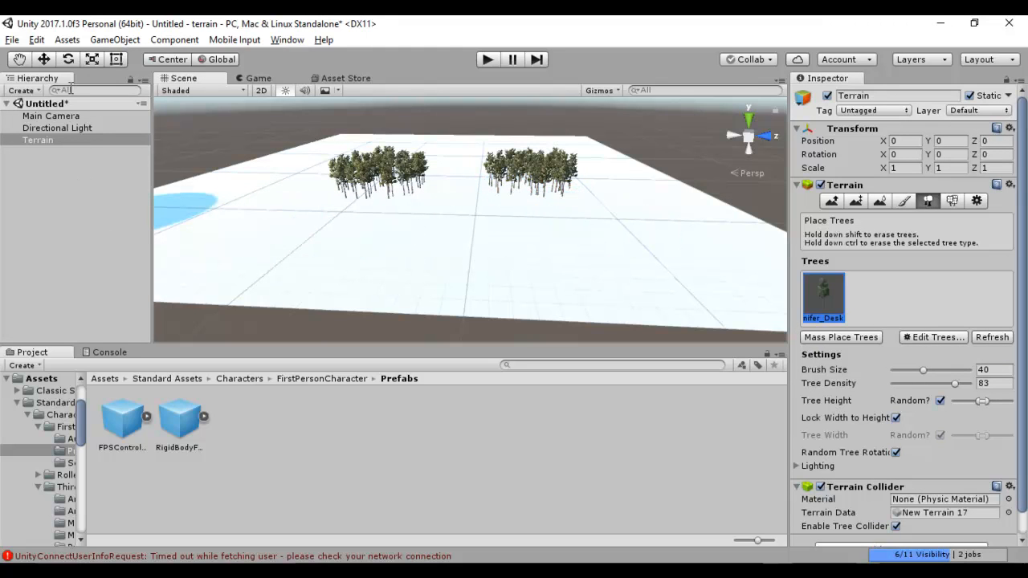
- Create a 3D Tree object on the terrain near the two conifer clusters
click(119, 40)
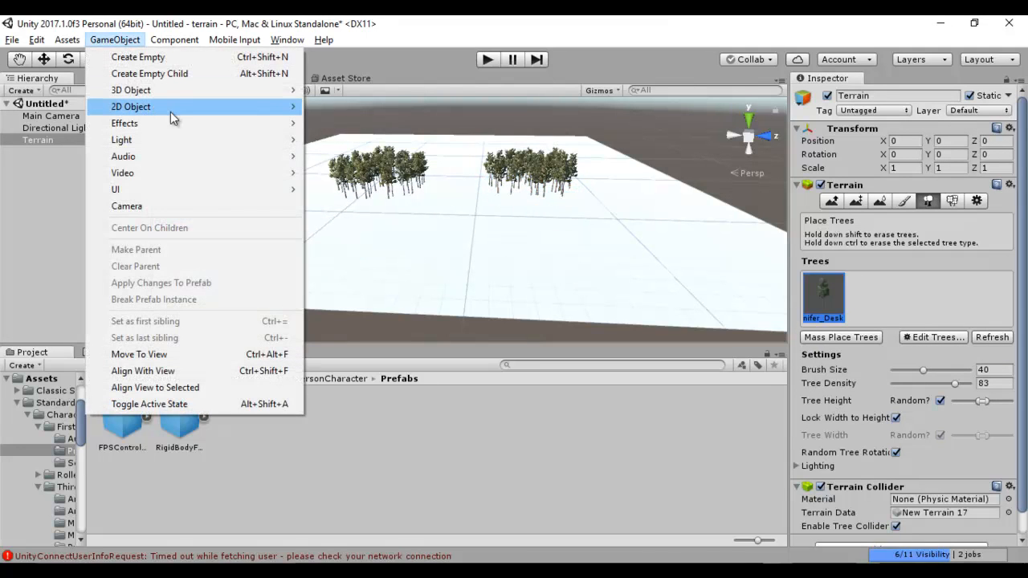
mouse_move(183, 92)
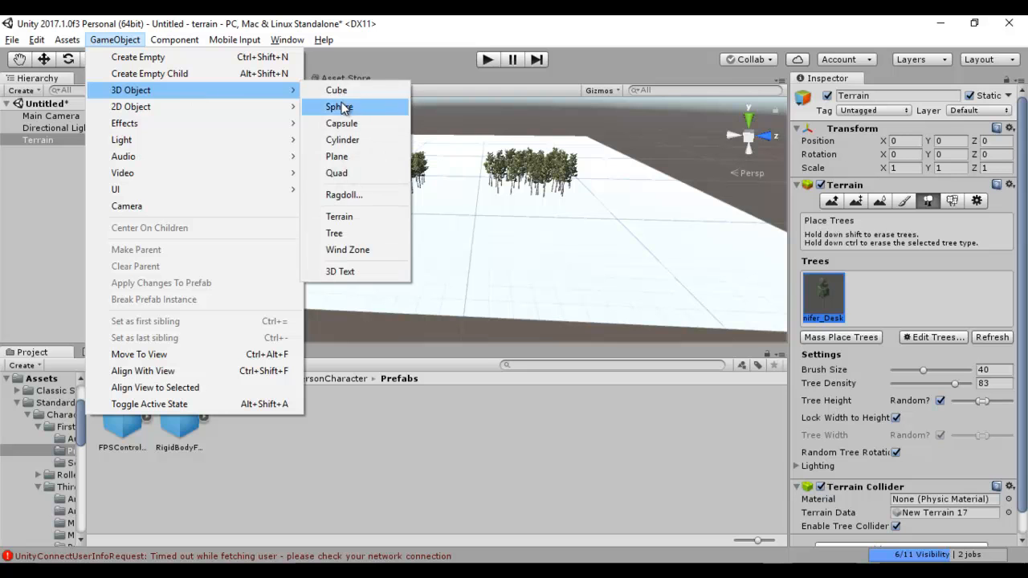
click(335, 233)
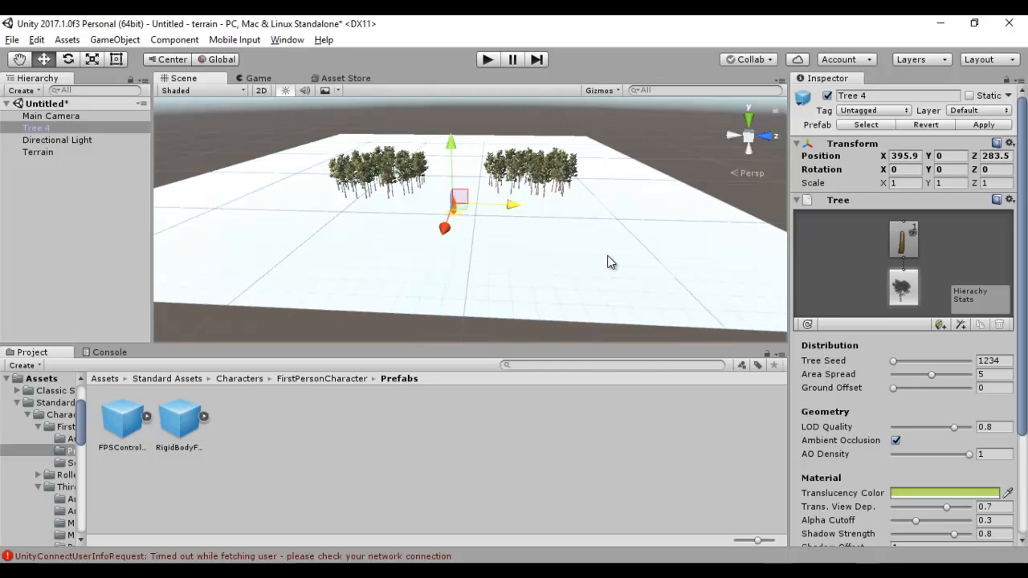
right_drag(492, 266, 489, 266)
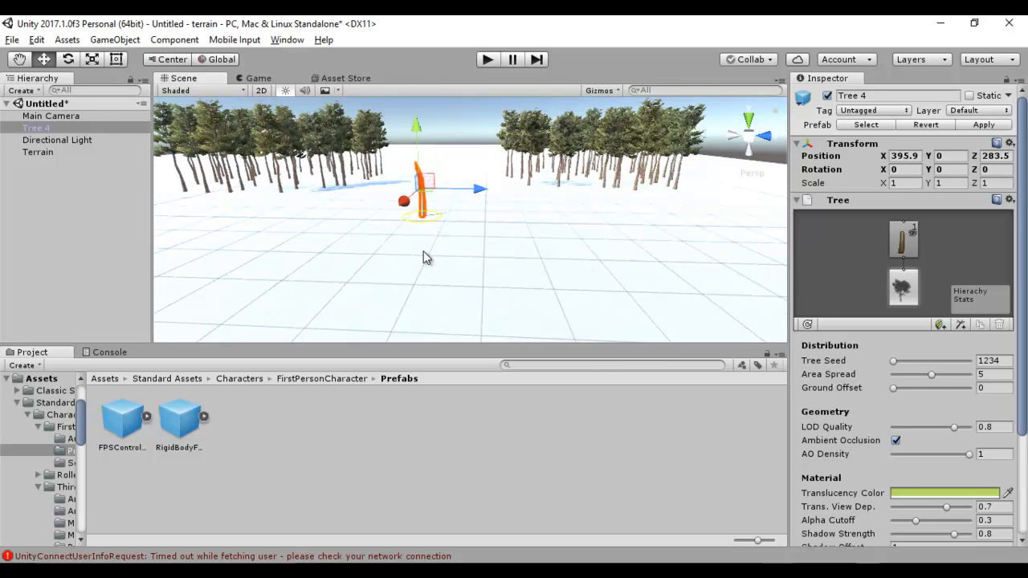
scroll(811, 380, down, 4)
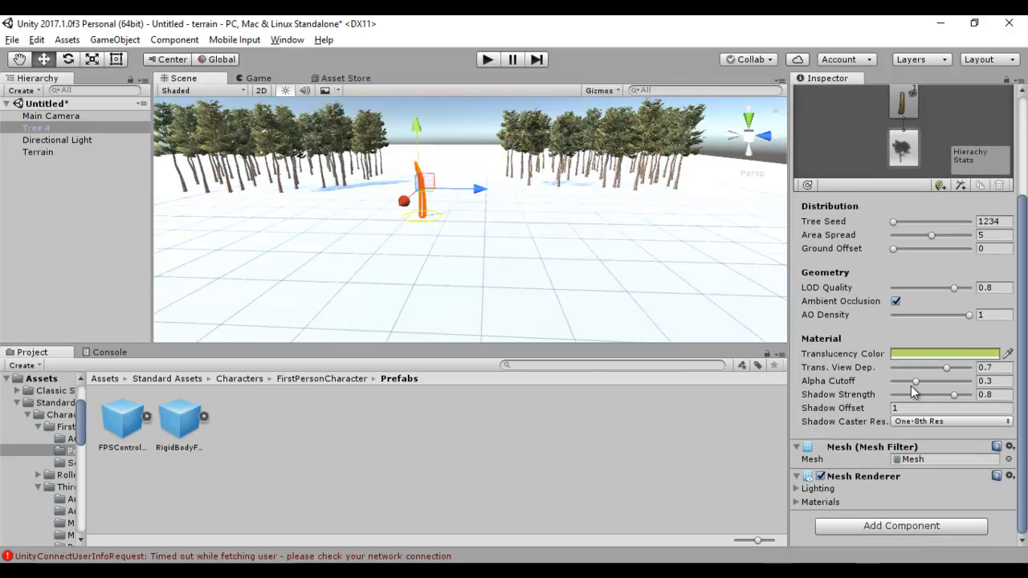
scroll(873, 371, up, 3)
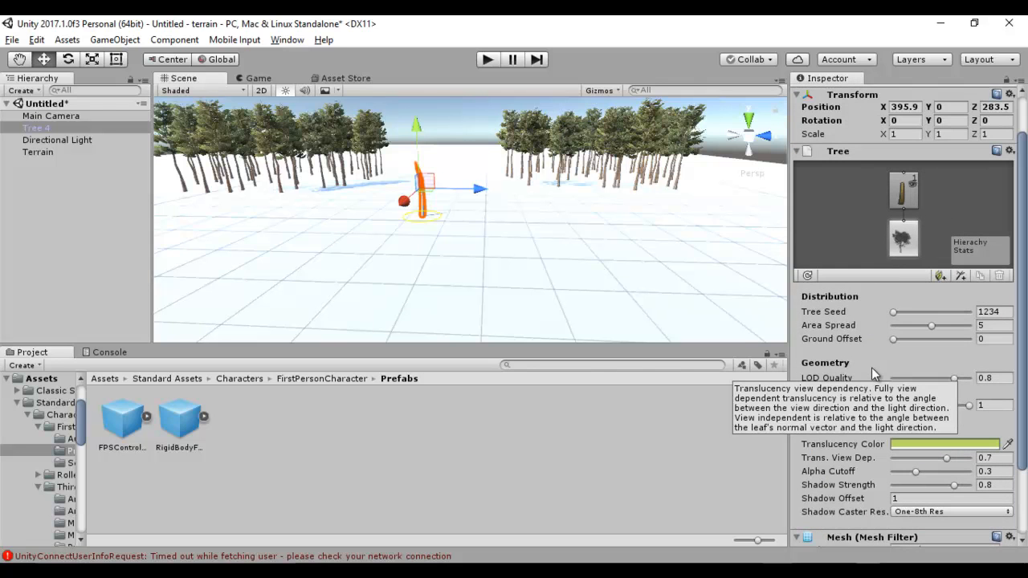
scroll(419, 232, up, 4)
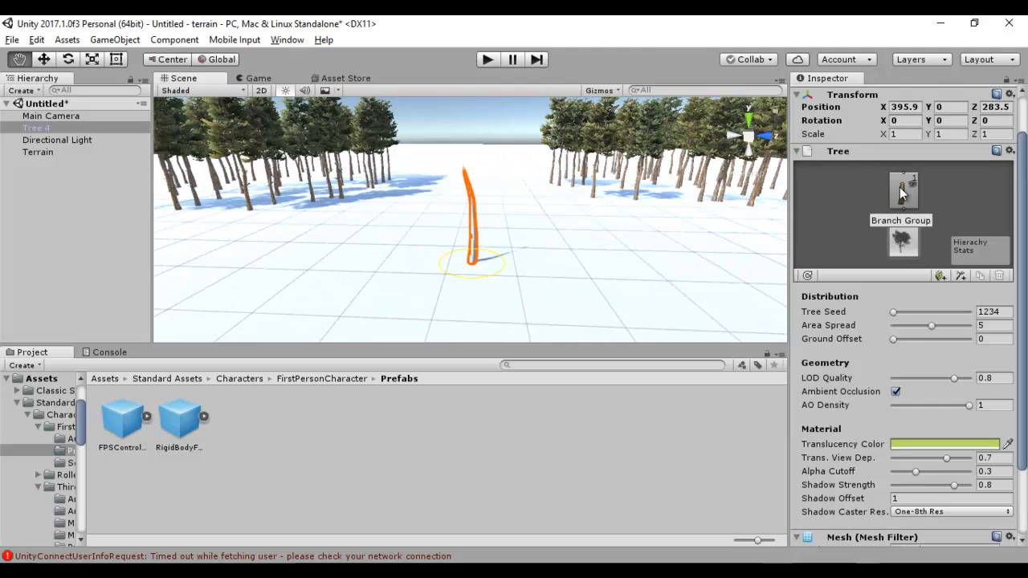
- Select the trunk's Branch Group in the tree hierarchy and activate the Move Branch tool
click(900, 187)
scroll(493, 231, up, 2)
scroll(492, 231, up, 3)
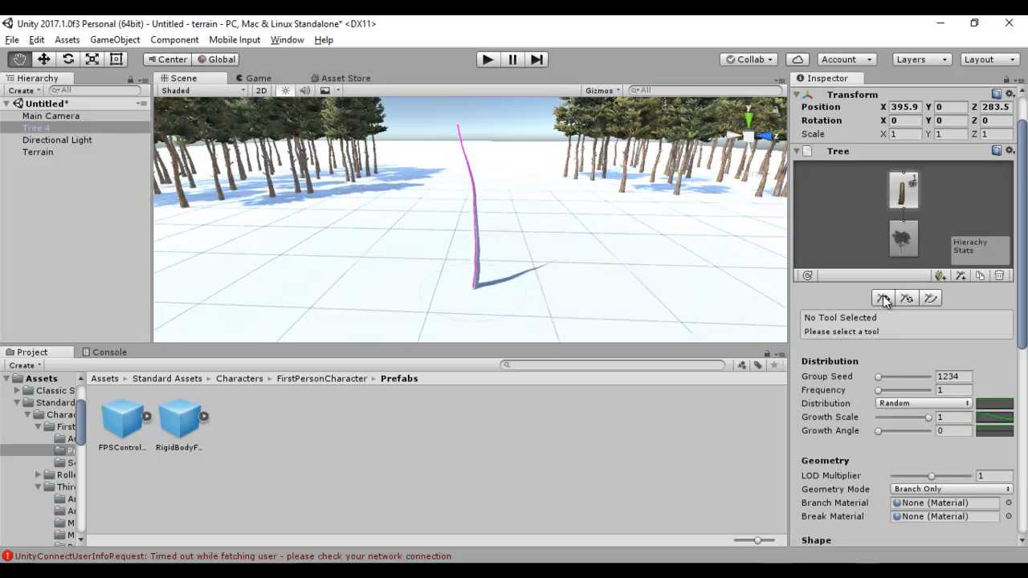
click(883, 298)
scroll(509, 210, up, 3)
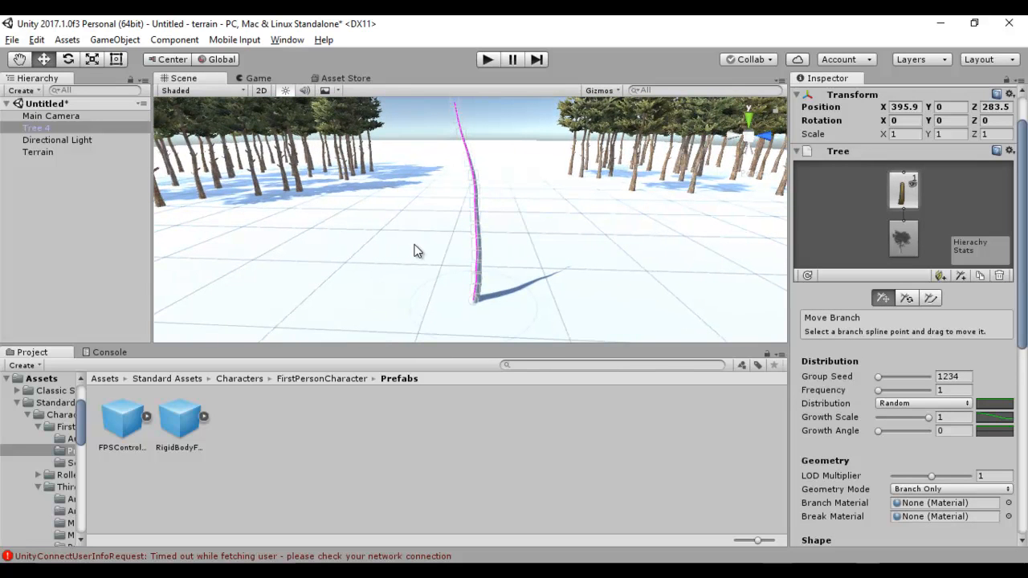
- Examine the trunk group's Distribution, Geometry and Shape settings, leaving its Frequency at 1
scroll(861, 401, down, 3)
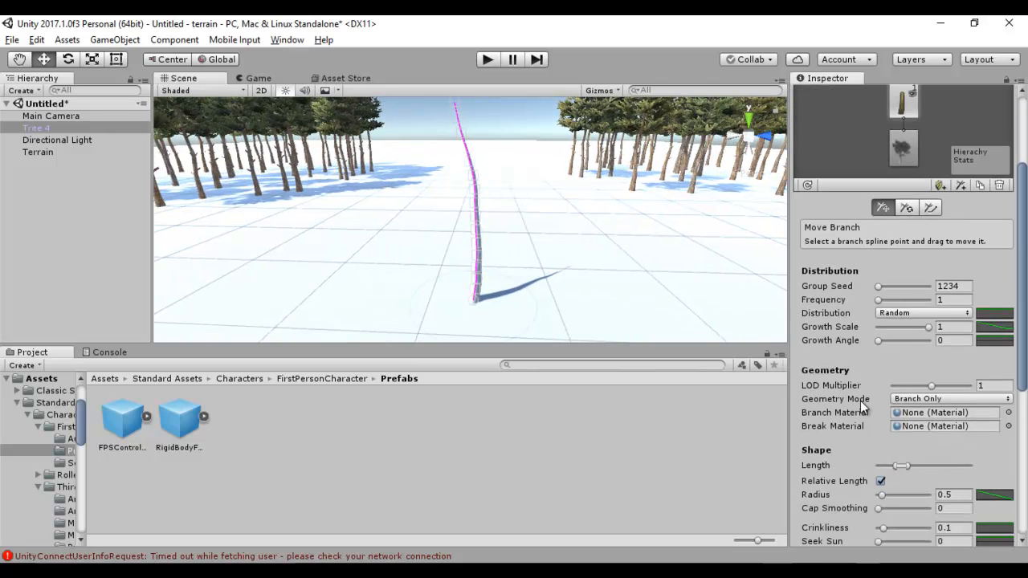
click(879, 300)
mouse_move(882, 302)
mouse_down()
mouse_move(900, 300)
mouse_move(876, 301)
mouse_up()
scroll(828, 375, down, 3)
scroll(826, 369, down, 3)
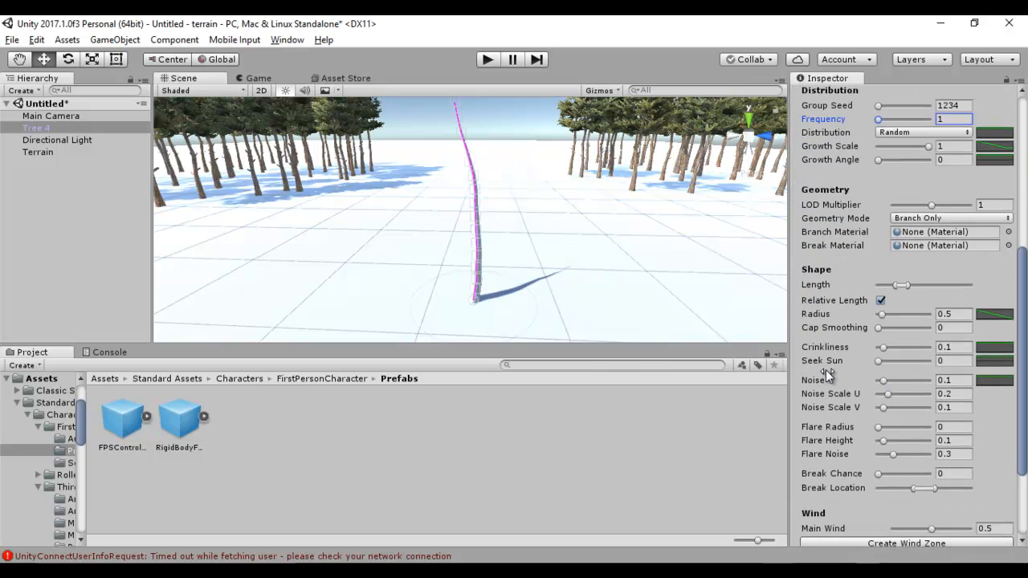
scroll(825, 370, up, 10)
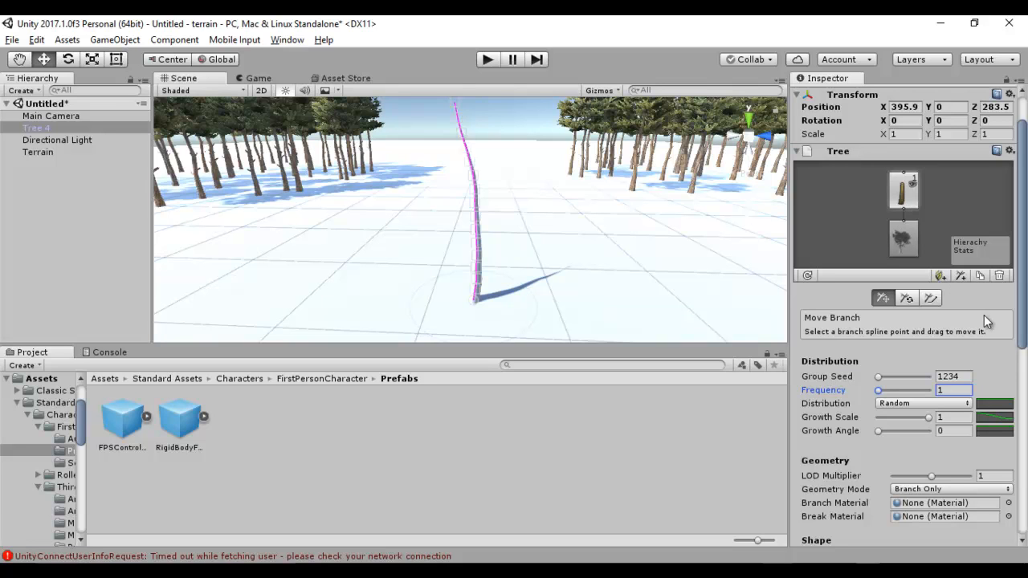
- Add a child branch group to the trunk and set its Frequency to 25
click(962, 274)
scroll(460, 290, down, 3)
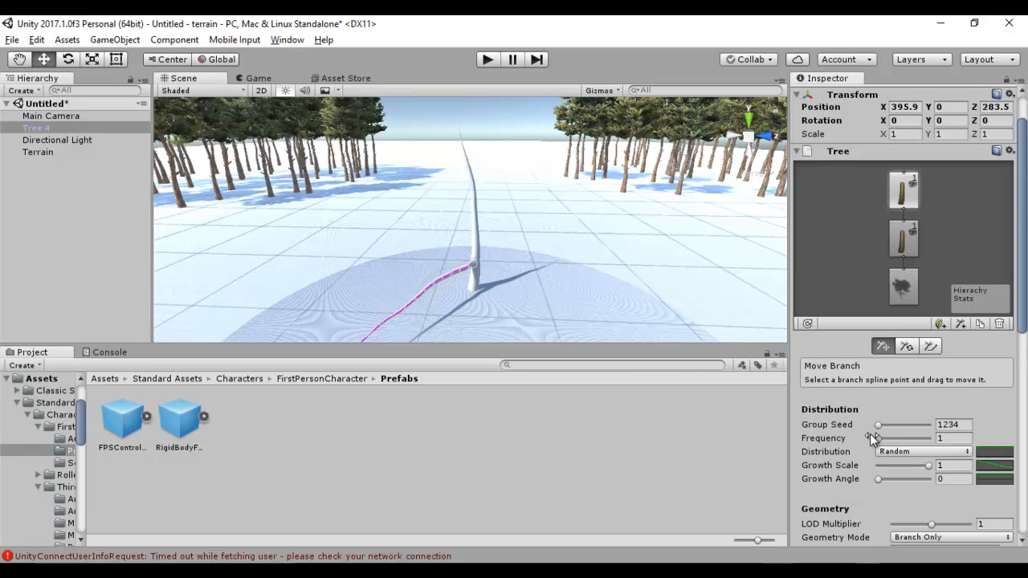
scroll(873, 437, down, 2)
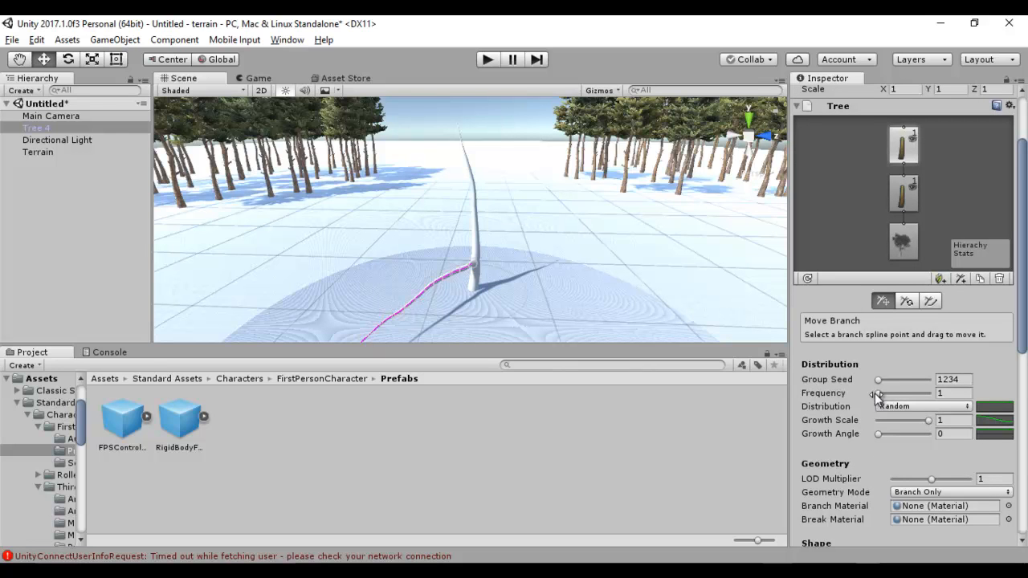
click(878, 394)
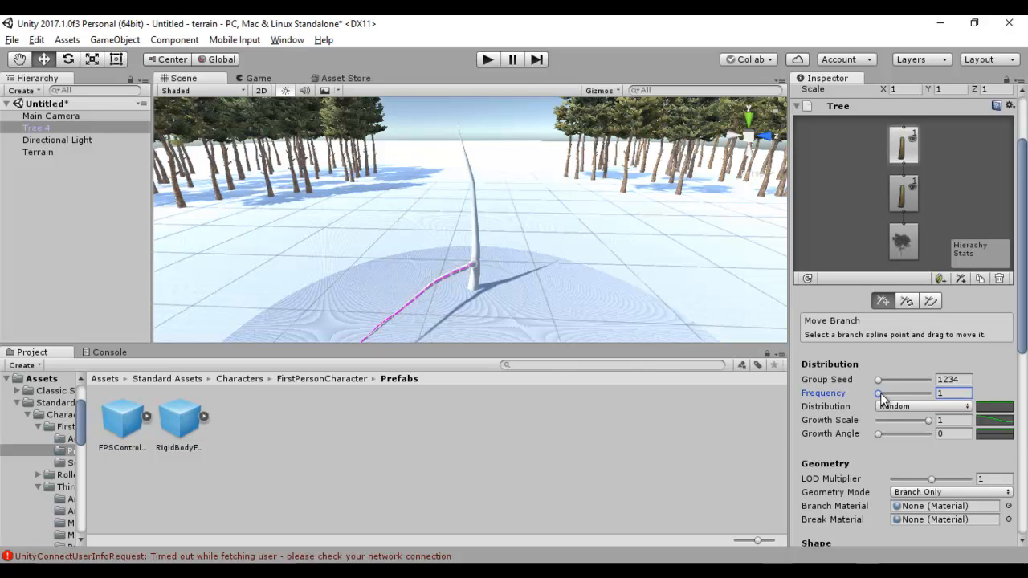
drag(893, 394, 906, 395)
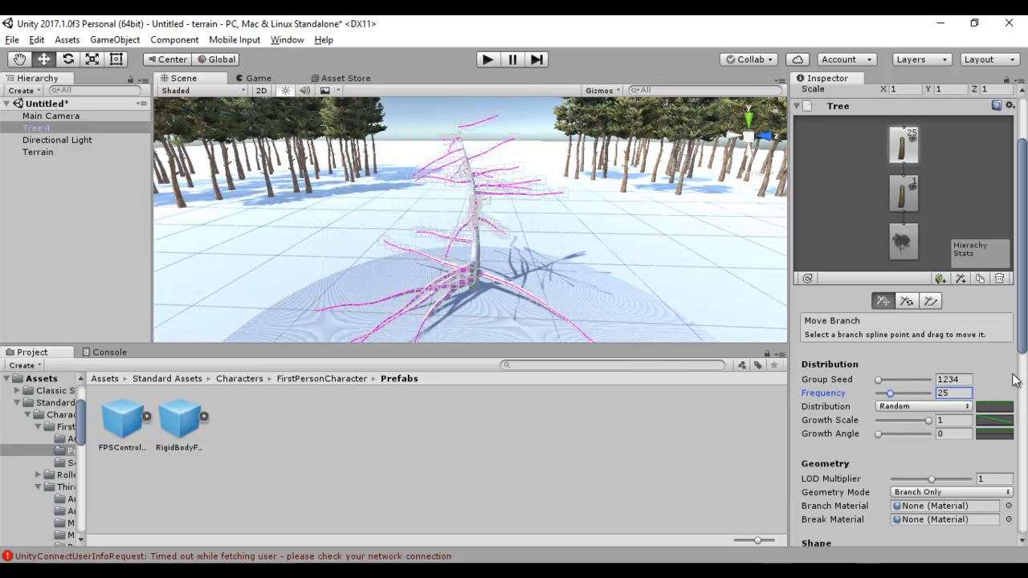
- Try the Alternate, Opposite and Whorled distributions on the new branch group and set it back to Random
click(924, 406)
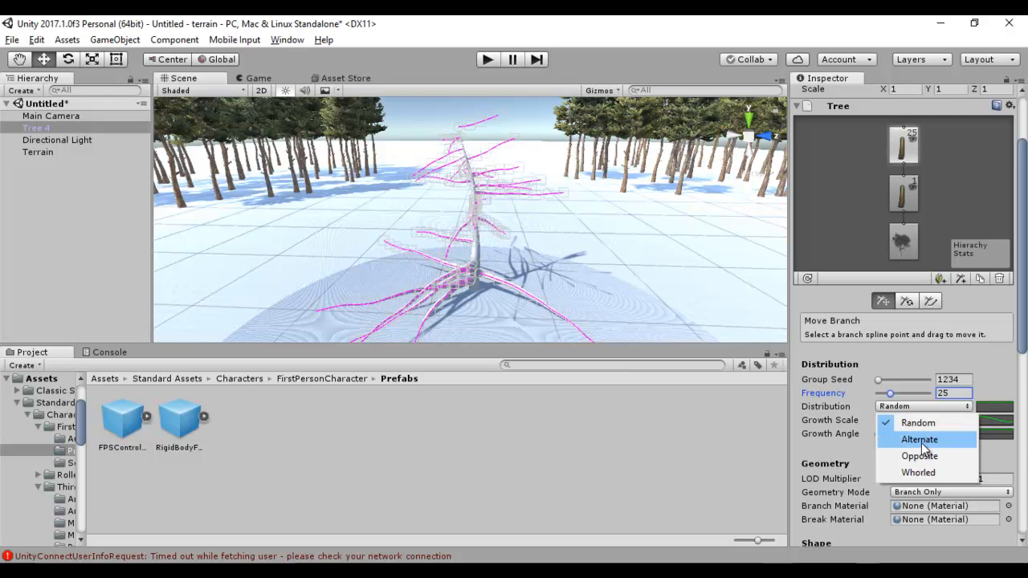
click(920, 440)
click(901, 407)
click(913, 456)
click(898, 407)
click(922, 474)
click(894, 408)
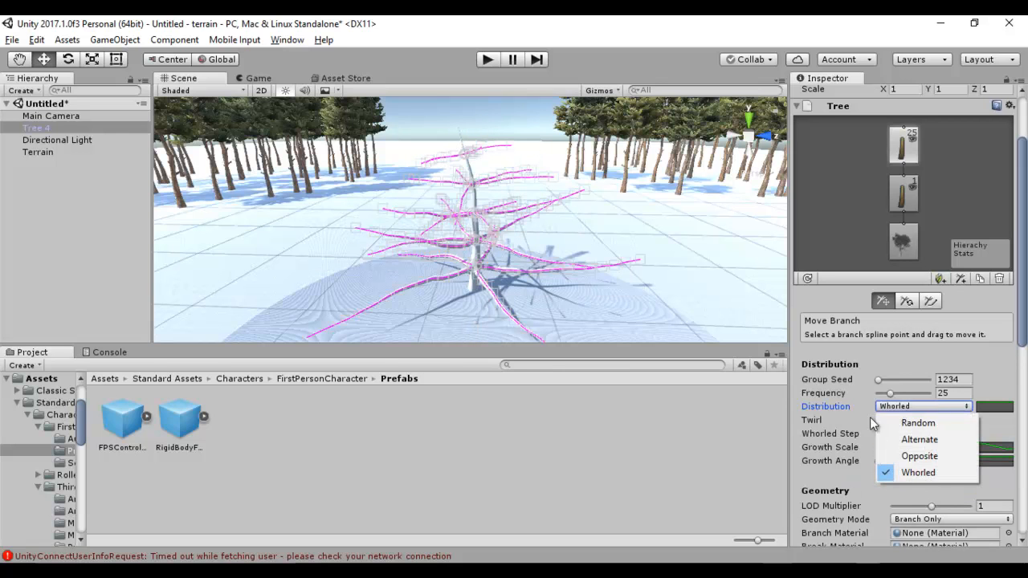
click(887, 425)
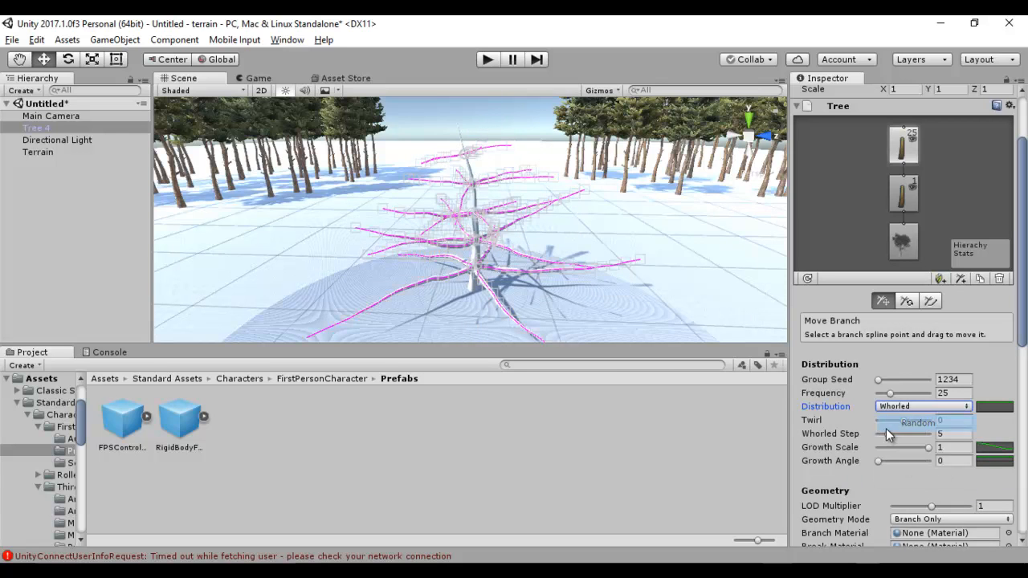
- Reshape the new branch group's distribution curve to rise from 0 at about 0.25 along the trunk to nearly 1 at its tip
click(990, 410)
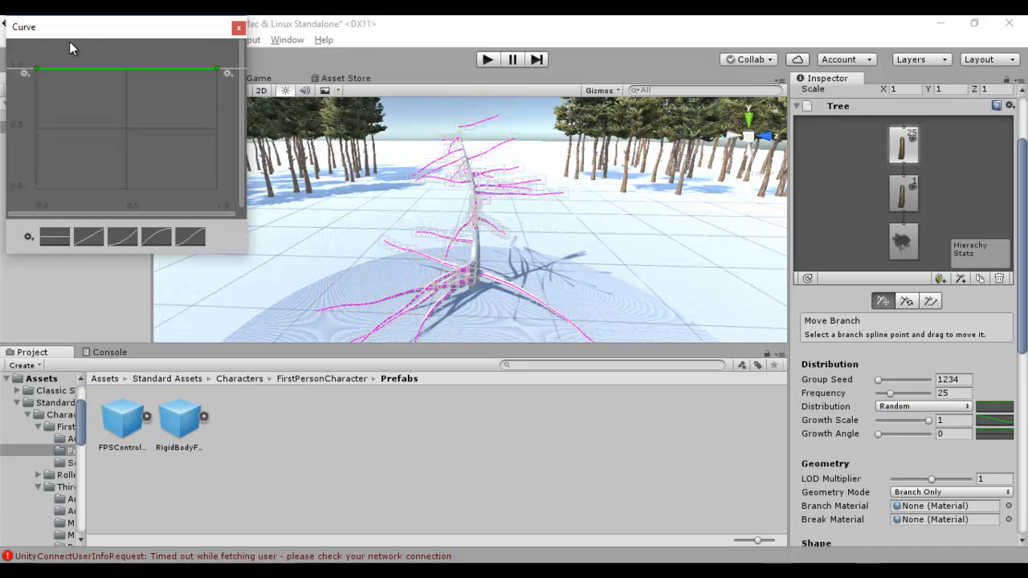
click(37, 68)
drag(36, 69, 44, 191)
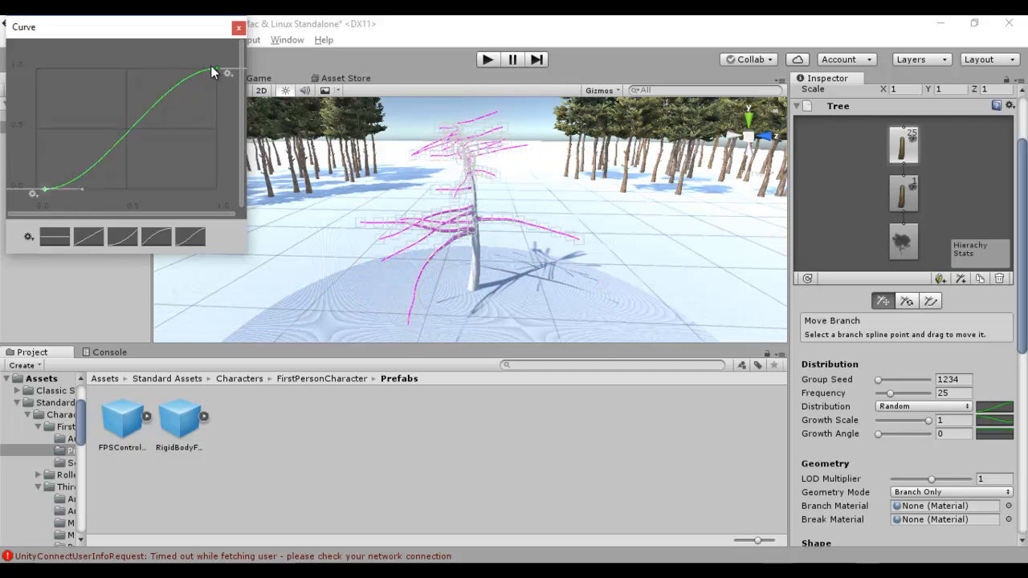
mouse_move(211, 67)
mouse_down()
mouse_move(209, 123)
mouse_move(212, 70)
mouse_up()
drag(47, 188, 70, 188)
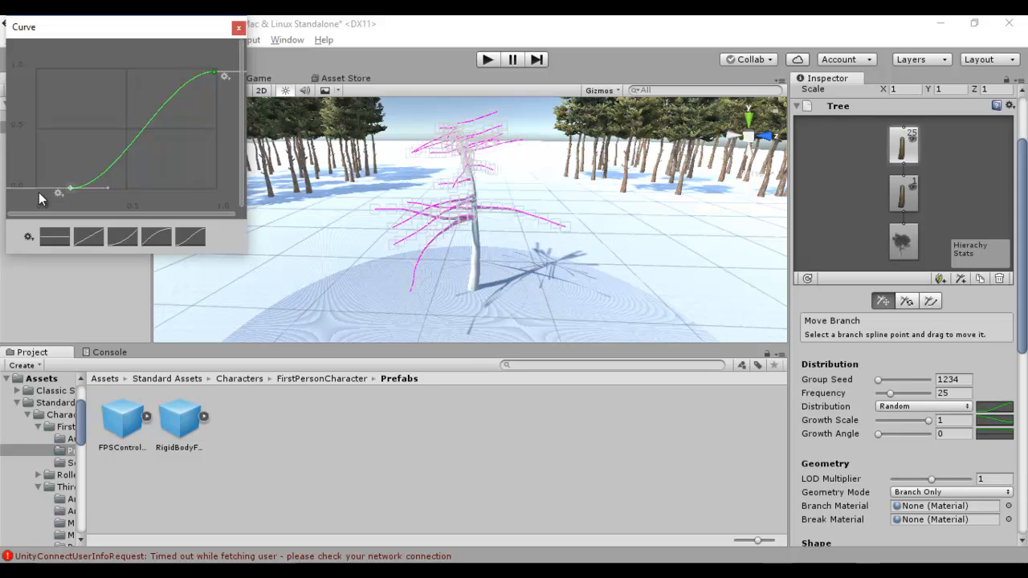
drag(72, 192, 82, 192)
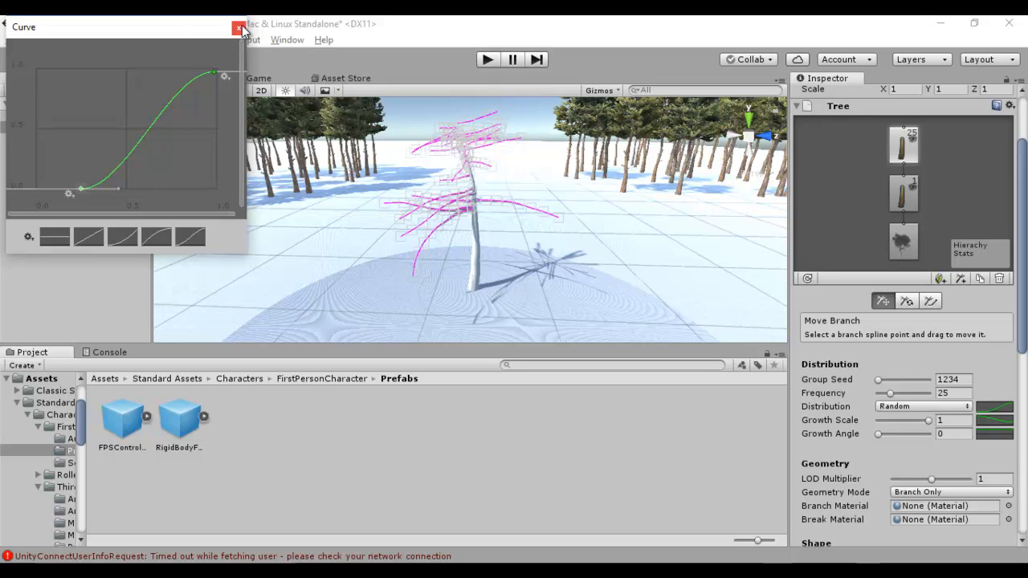
- Assign the first Branches_0 material to the child branch group and apply the Nature/Tree Creator Bark shader to it
click(239, 29)
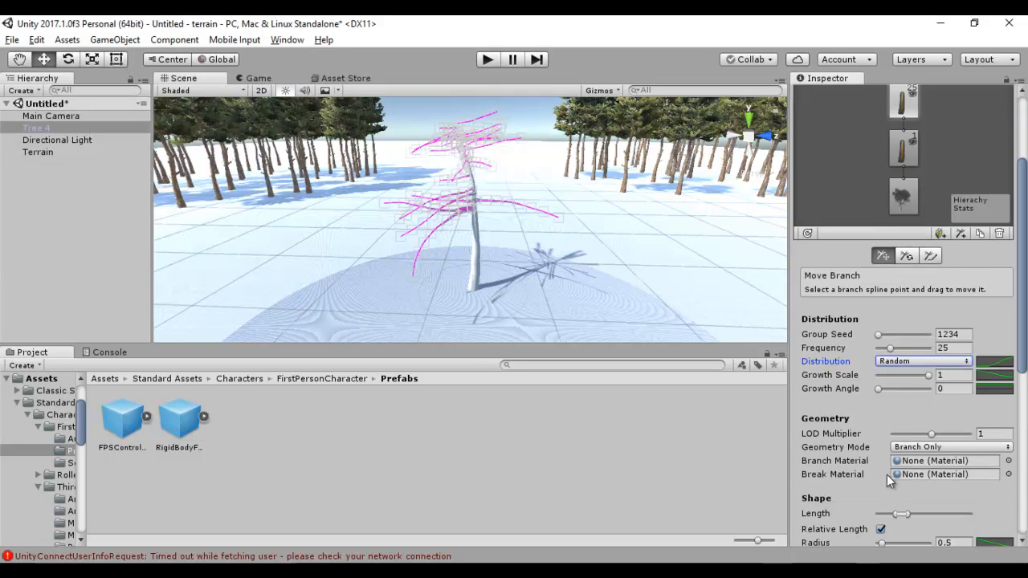
scroll(855, 432, down, 2)
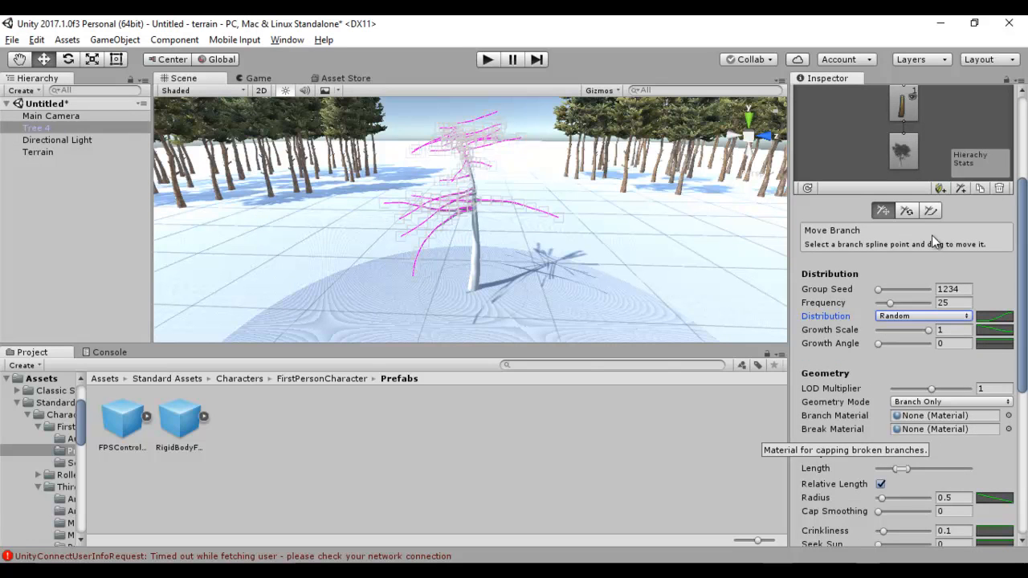
click(1007, 417)
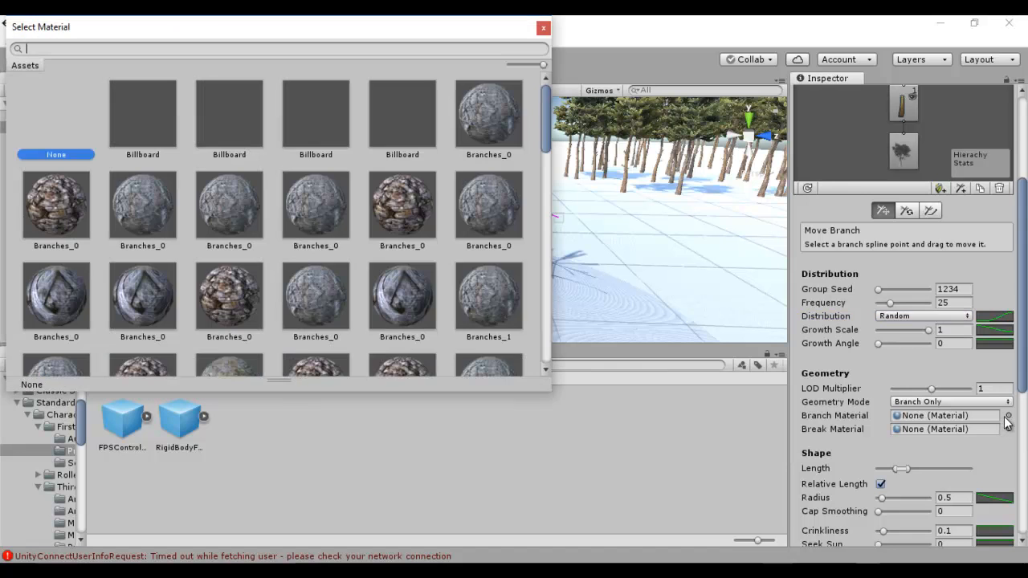
click(466, 112)
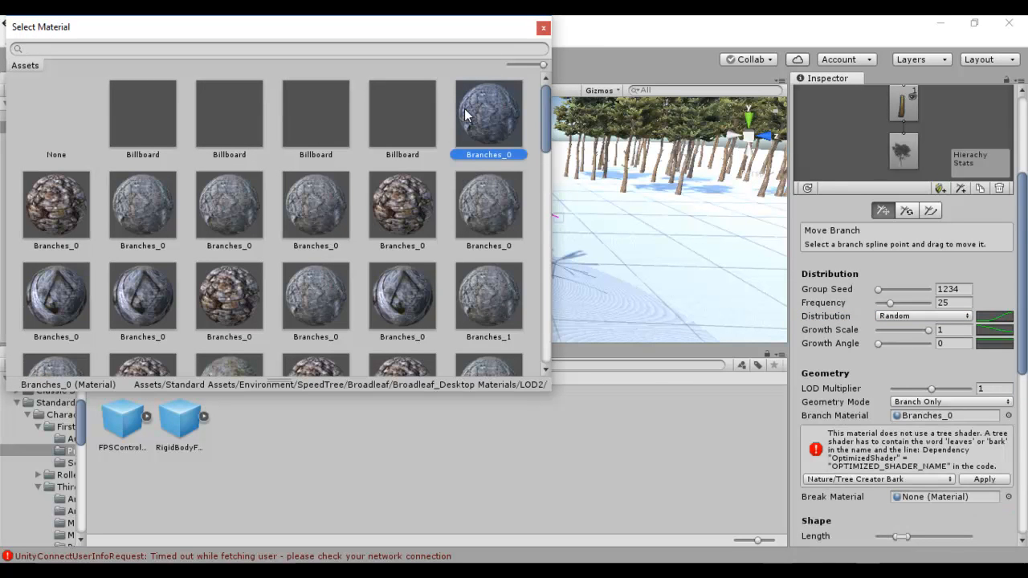
double_click(464, 108)
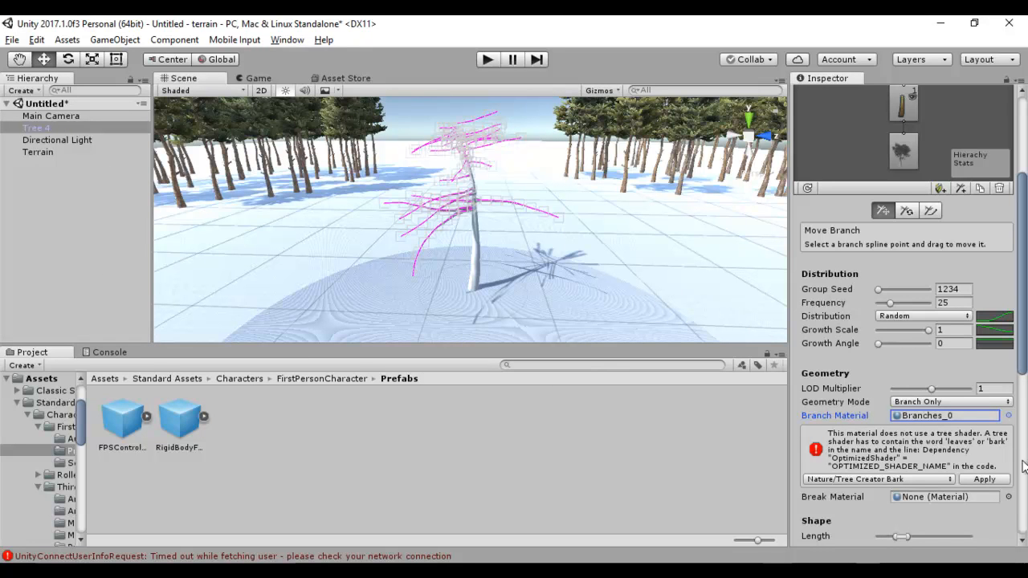
click(982, 480)
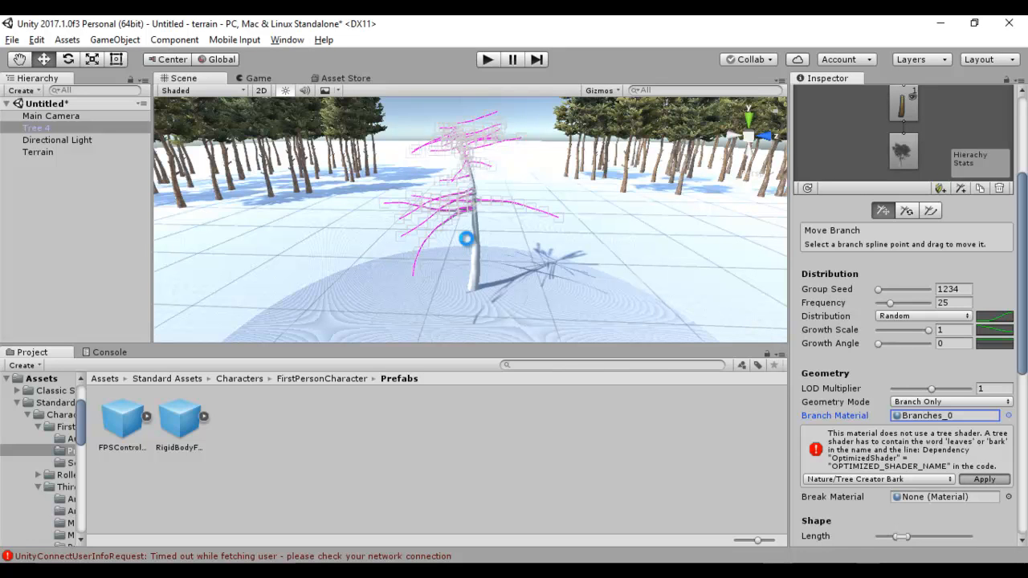
- Give the trunk group the Branches_0 branch material and check its bark texture up close
click(911, 116)
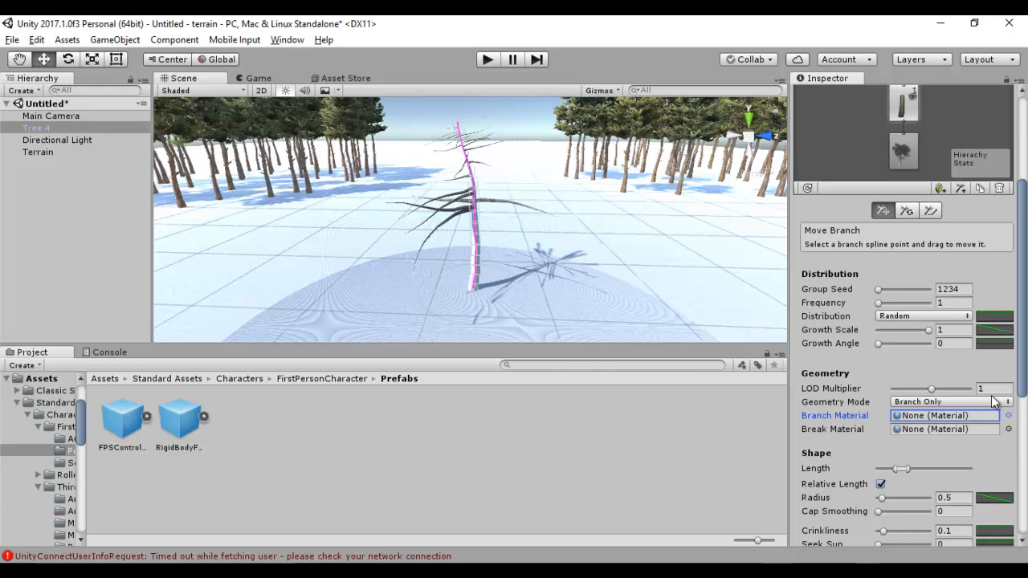
click(1009, 416)
double_click(496, 319)
scroll(503, 199, up, 10)
scroll(482, 198, down, 3)
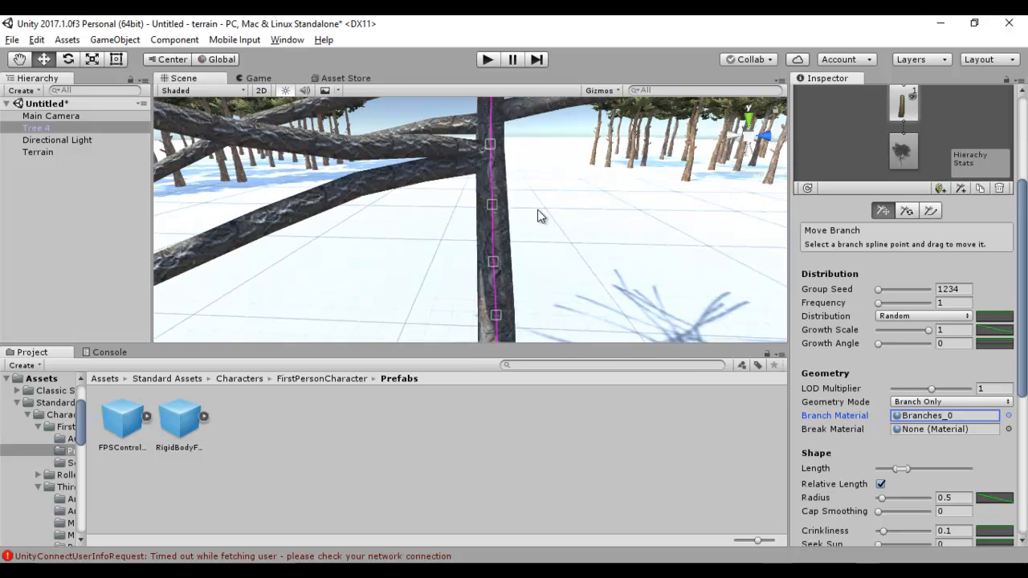
scroll(540, 216, down, 3)
scroll(538, 215, down, 8)
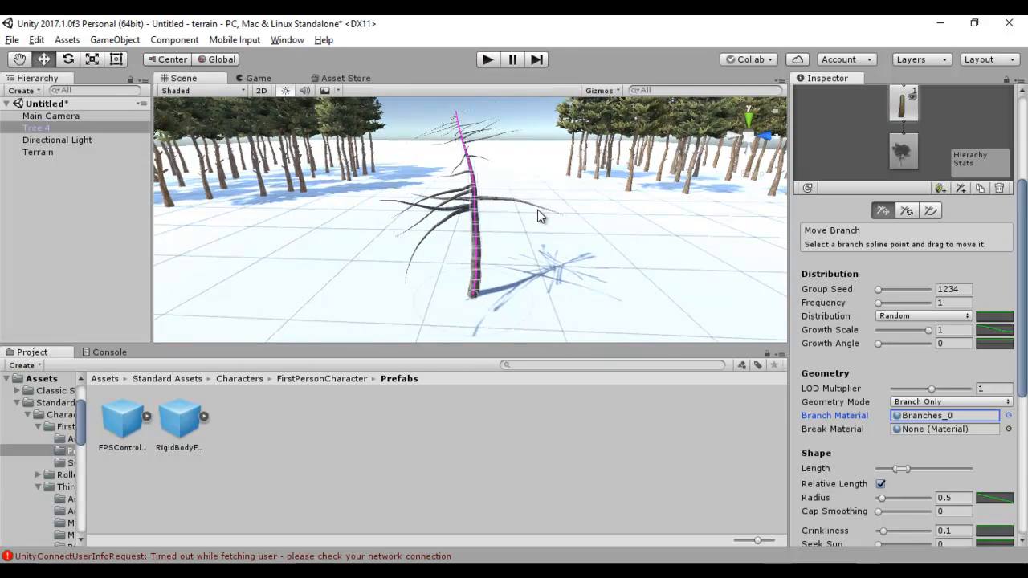
- Raise the trunk group's Length range to make the trunk taller
scroll(895, 426, down, 2)
drag(895, 422, 922, 425)
scroll(602, 288, down, 4)
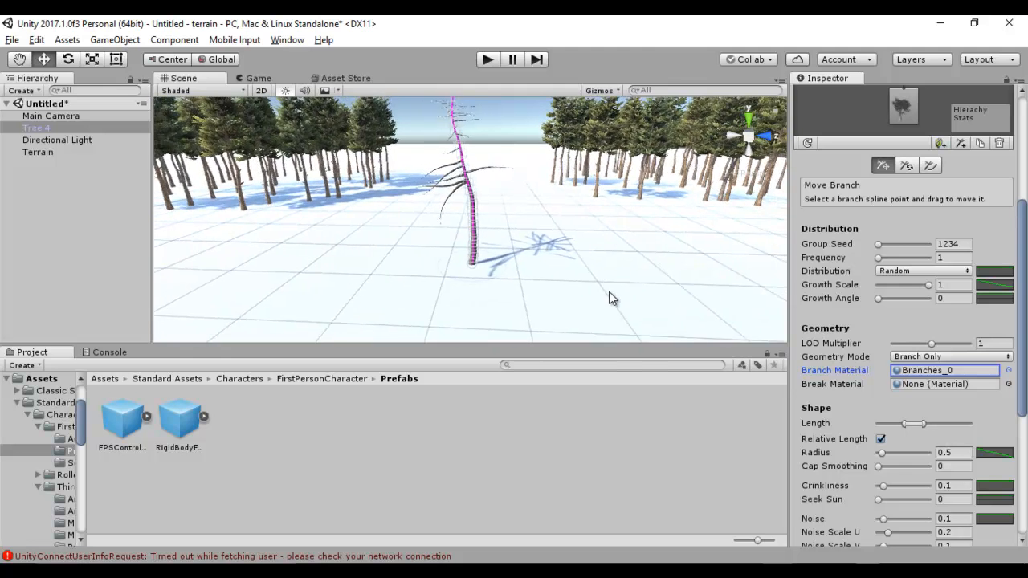
scroll(609, 289, down, 2)
scroll(608, 288, down, 2)
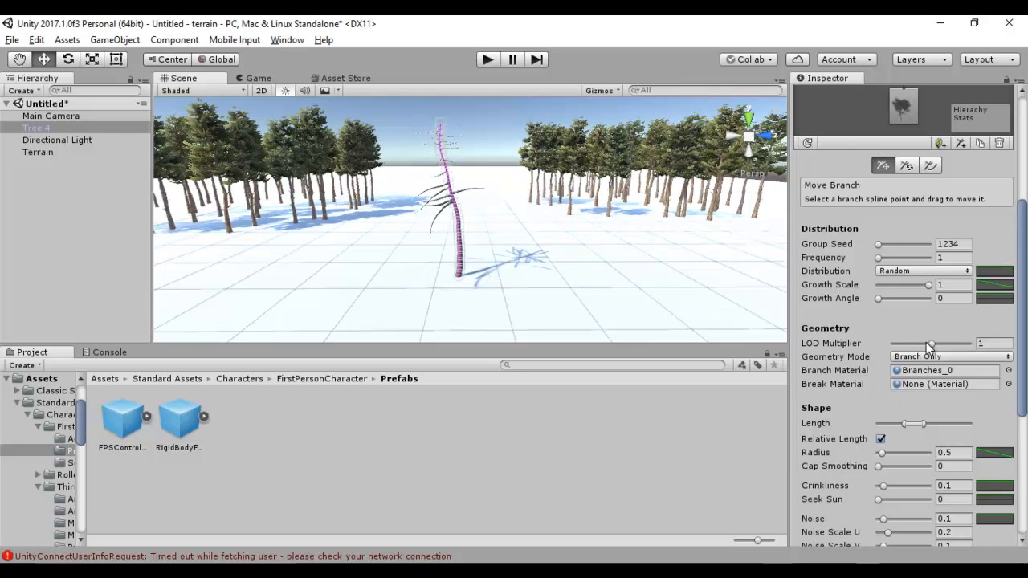
- Set the trunk group's LOD Multiplier to 0.54 and keep its Growth Angle at 0
drag(931, 344, 913, 344)
click(878, 300)
scroll(879, 299, up, 2)
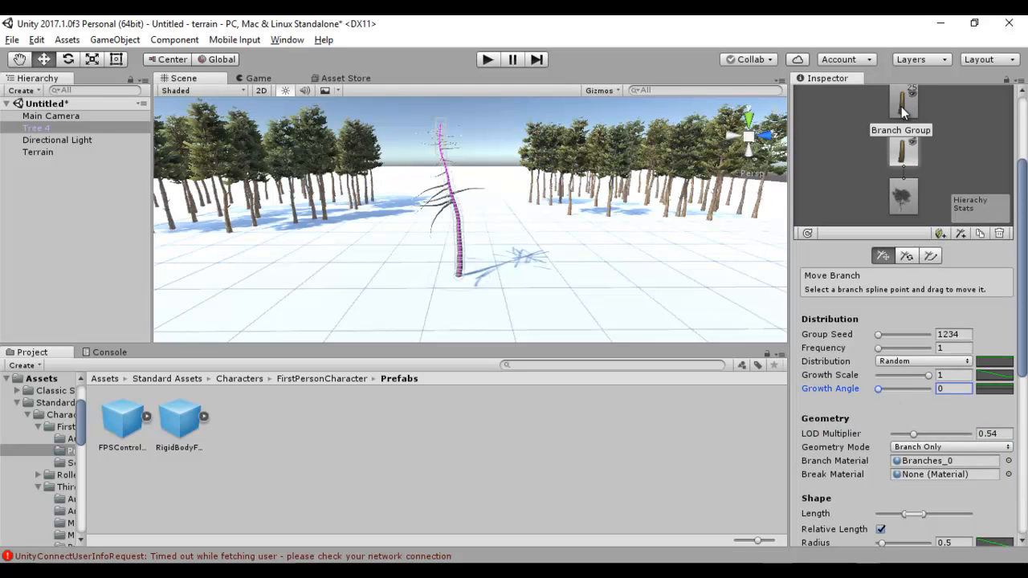
- Set the child branch group's Growth Scale to 0.1, leaving its Growth Angle at 0
click(901, 110)
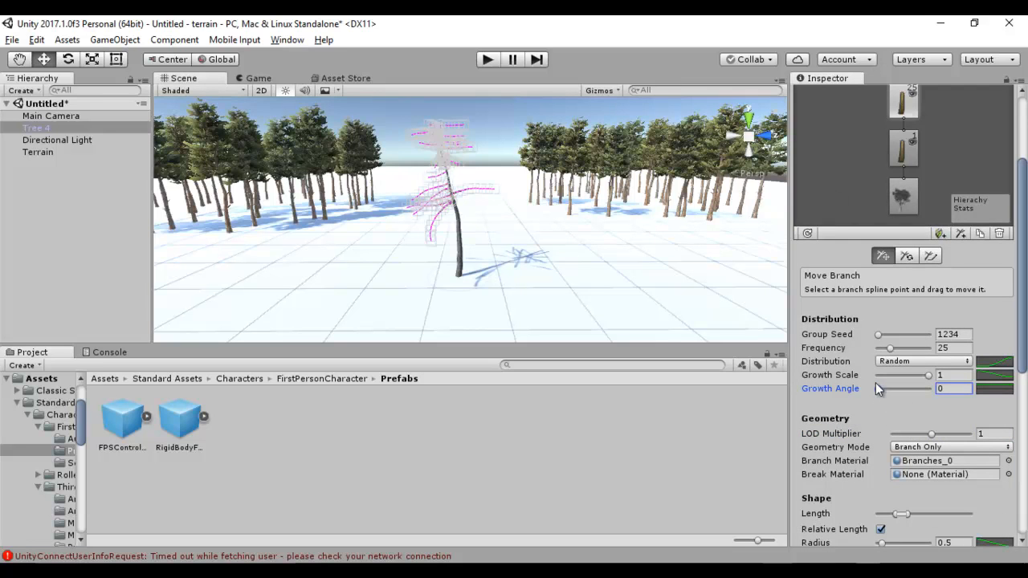
mouse_move(878, 389)
mouse_down()
mouse_move(921, 391)
mouse_move(871, 393)
mouse_up()
drag(929, 375, 887, 382)
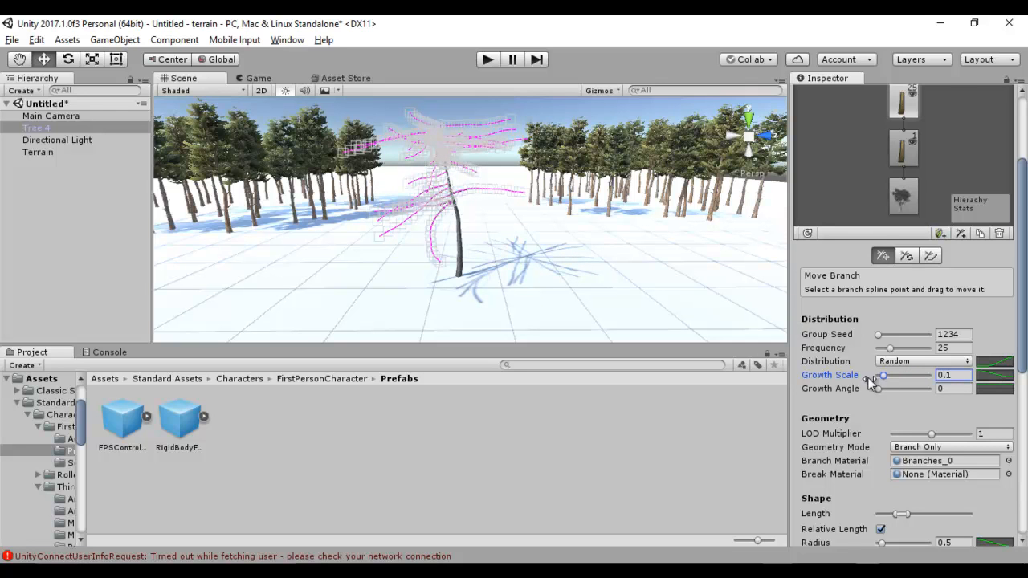
scroll(838, 377, down, 5)
scroll(838, 377, up, 6)
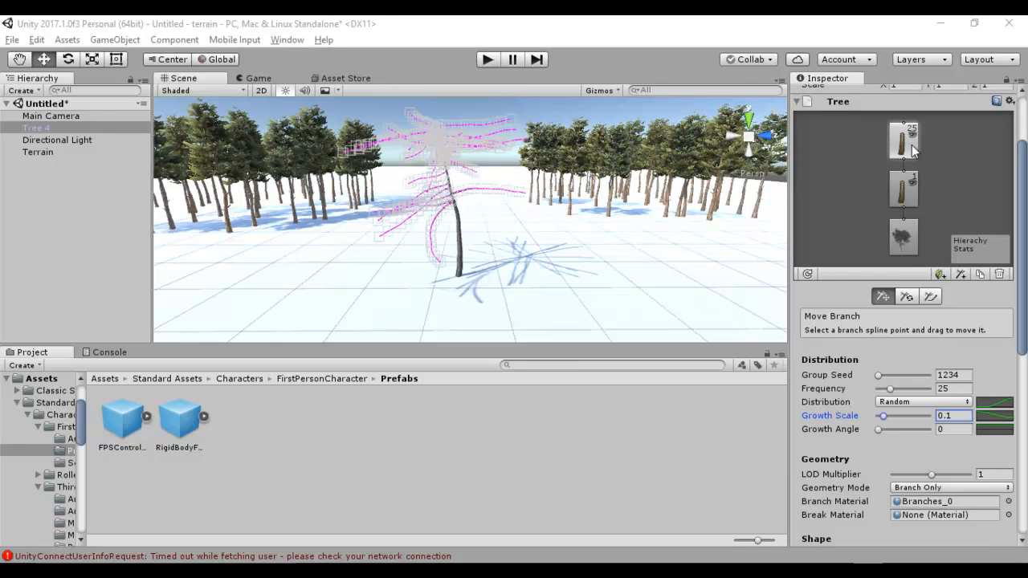
- Add a leaf group to the child branch group and set its Frequency to 32
scroll(911, 161, up, 2)
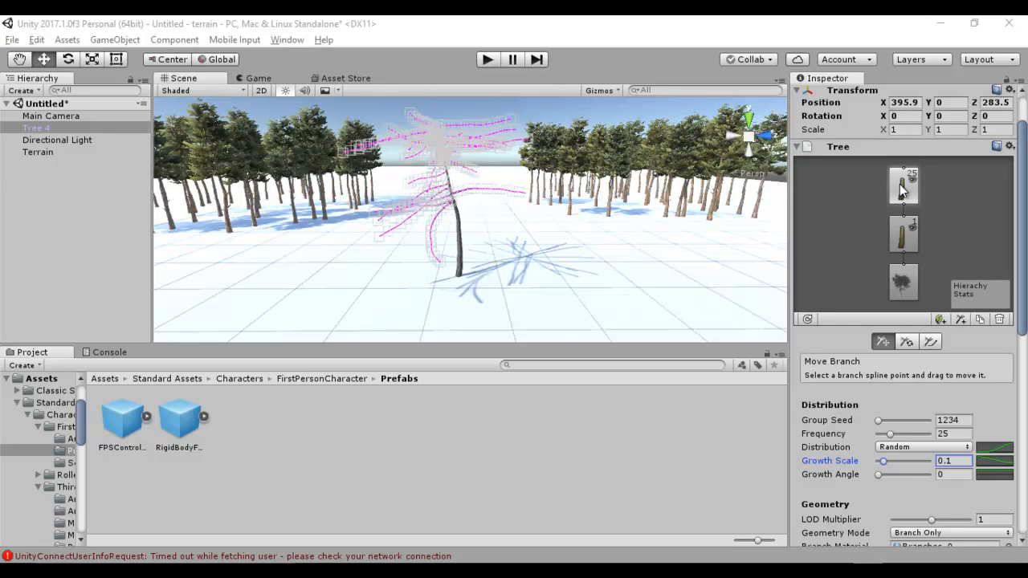
double_click(901, 189)
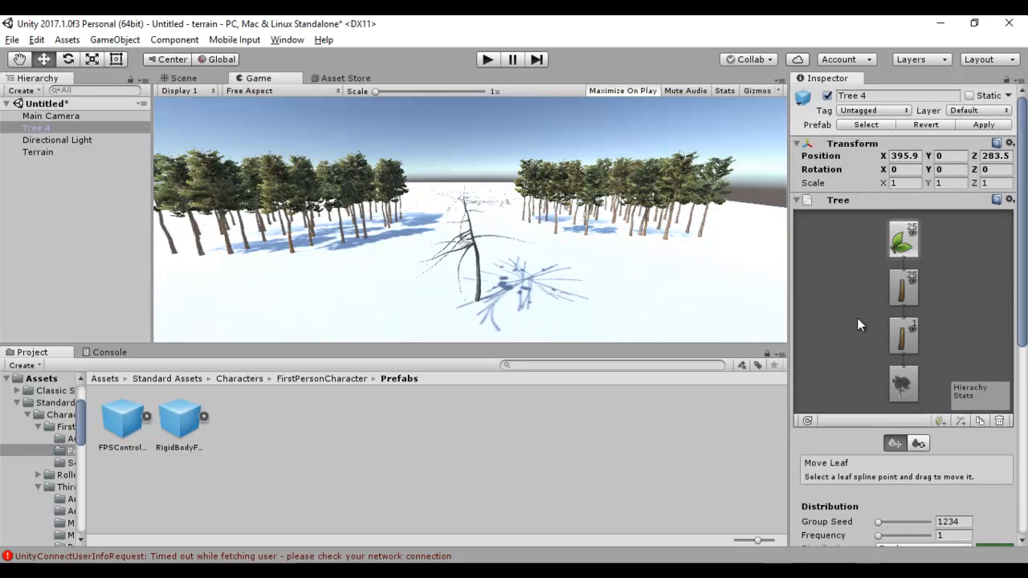
scroll(852, 320, down, 6)
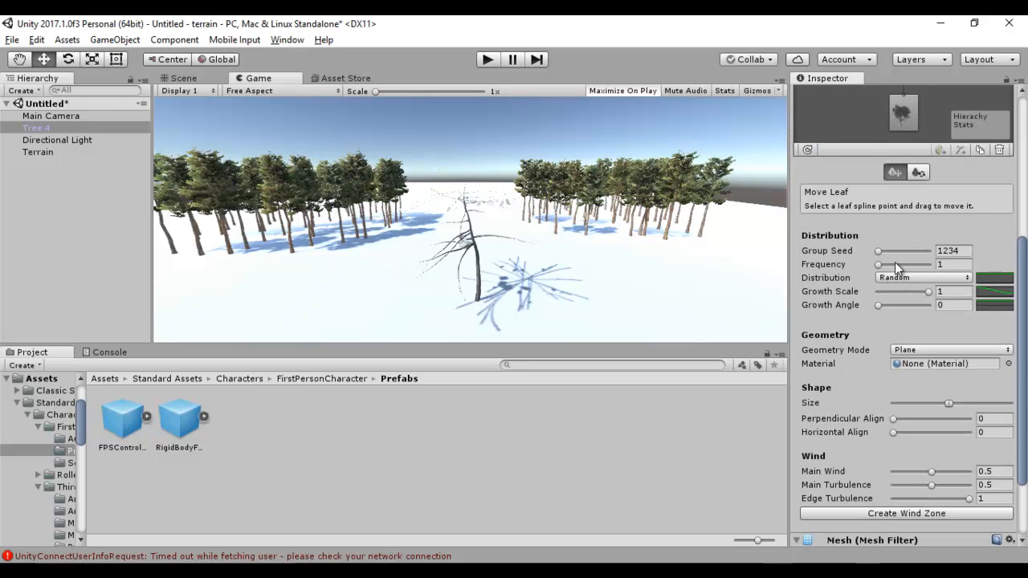
click(895, 262)
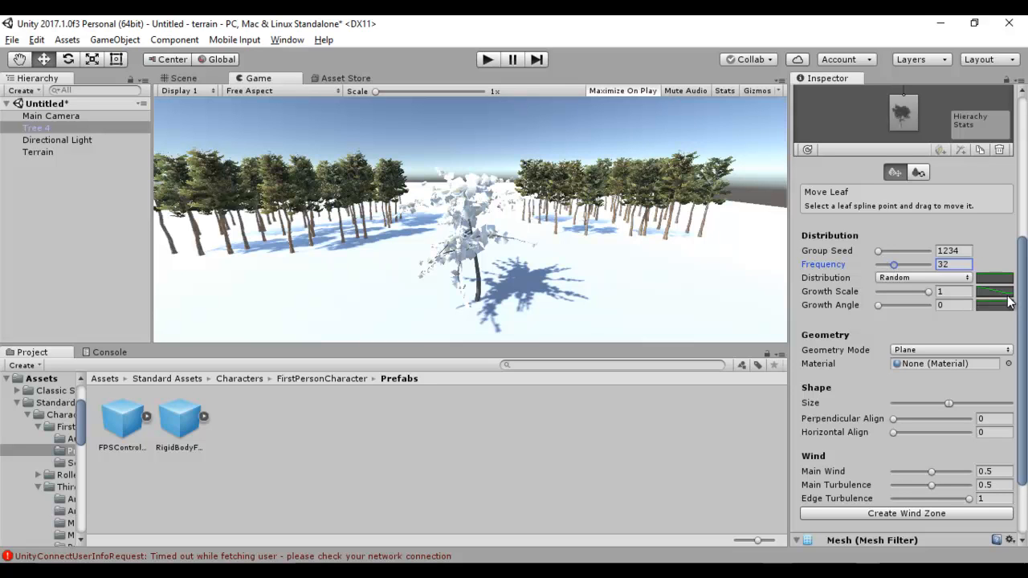
- Try the Alternate distribution on the leaf group, return it to Random and set the Growth Angle to 0.37
click(956, 278)
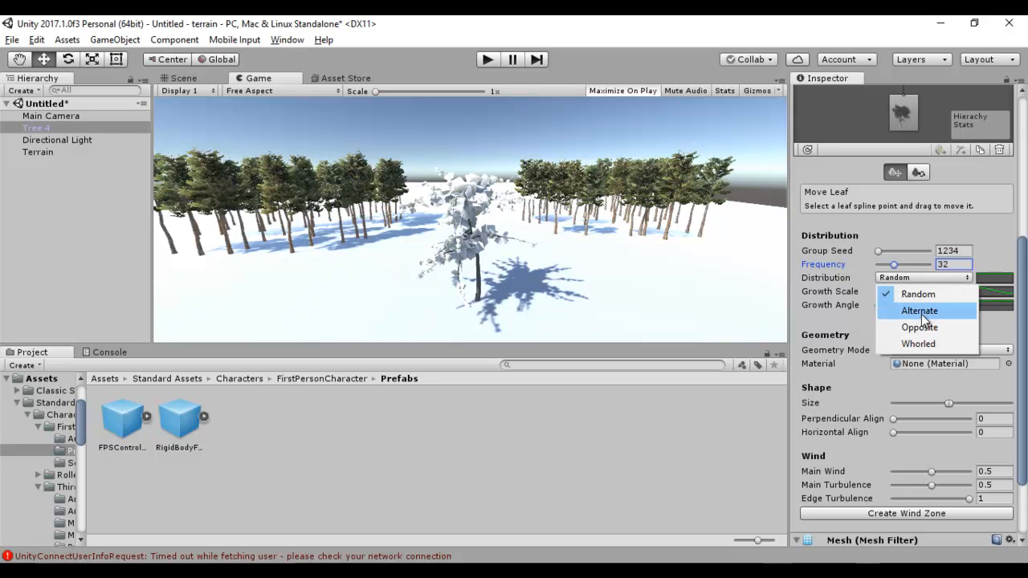
click(920, 311)
click(922, 279)
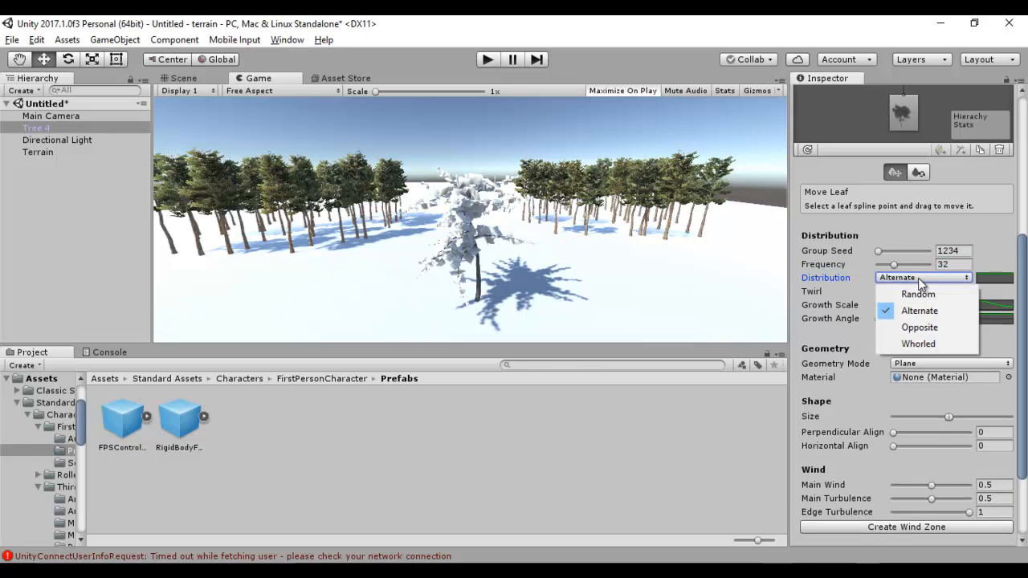
click(923, 305)
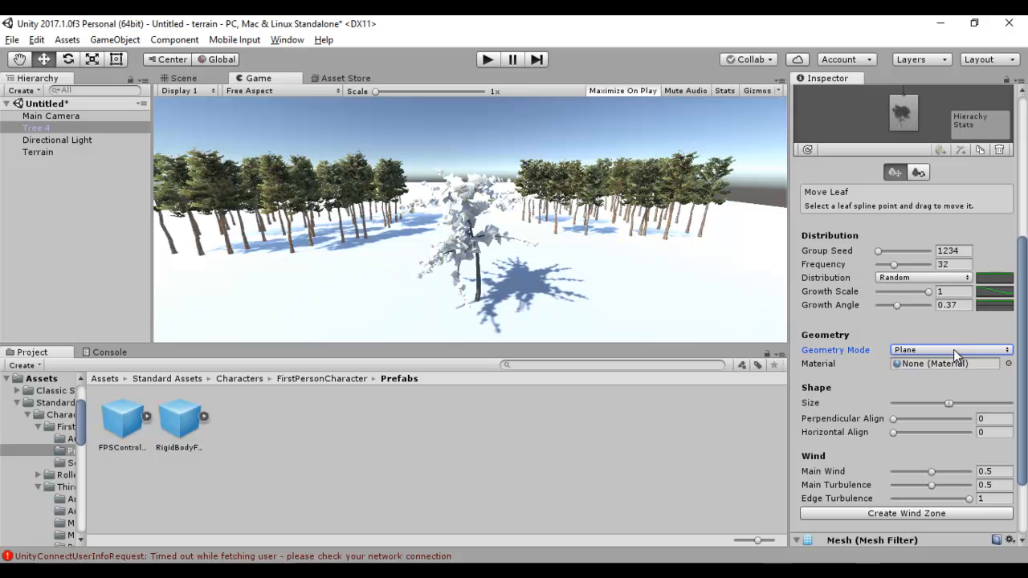
- Keep the leaf group's Geometry Mode as Plane, assign the FacingLeaves_4 material and apply the Nature/Tree Creator Leaves Fast shader
click(954, 349)
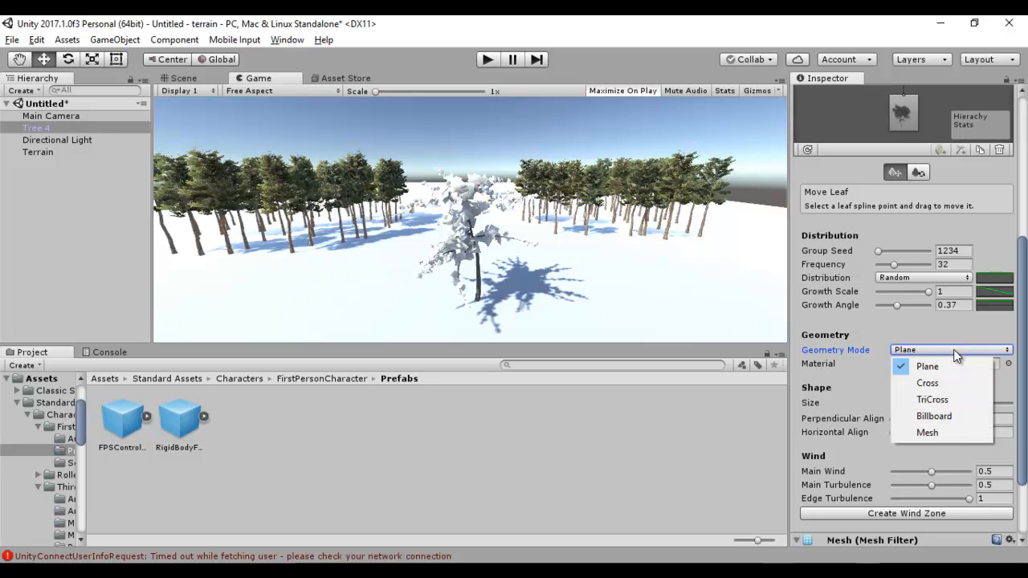
click(953, 349)
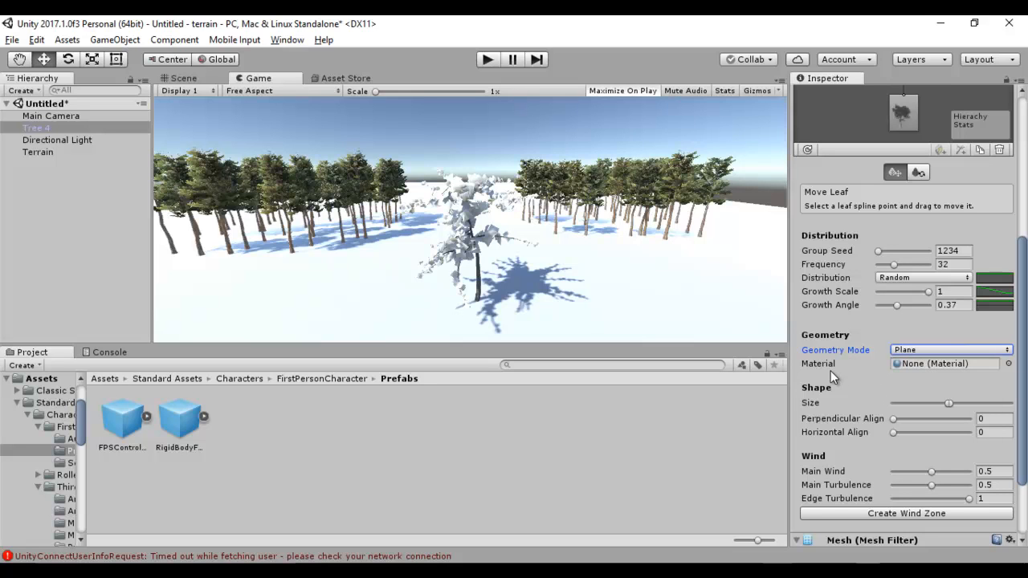
click(1009, 364)
scroll(329, 246, down, 6)
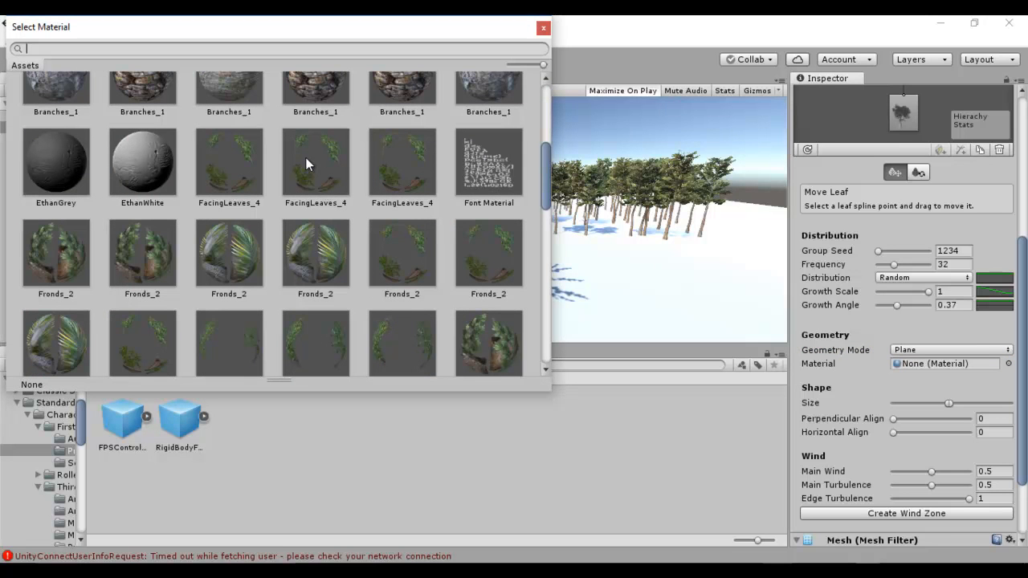
click(305, 157)
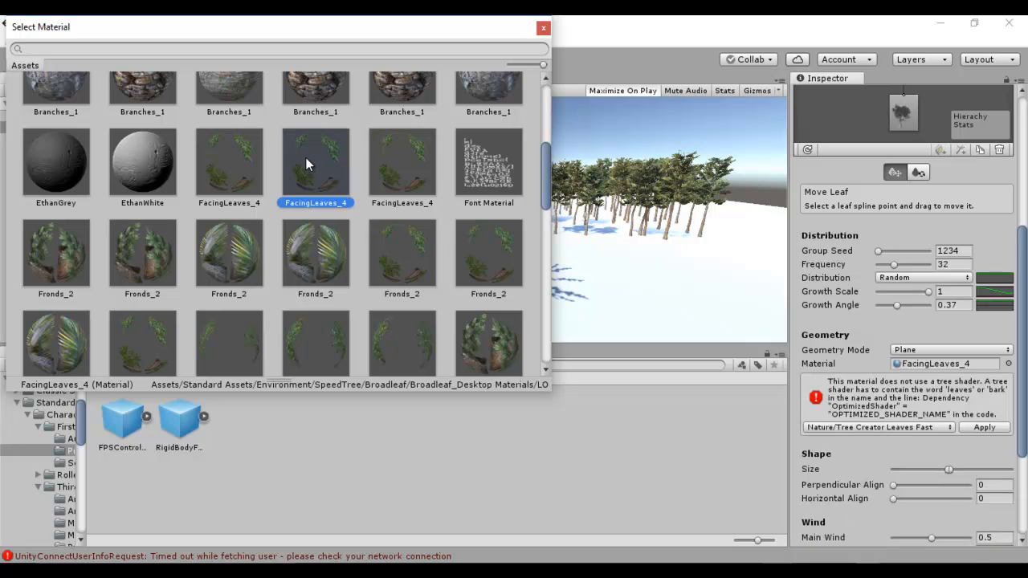
double_click(313, 176)
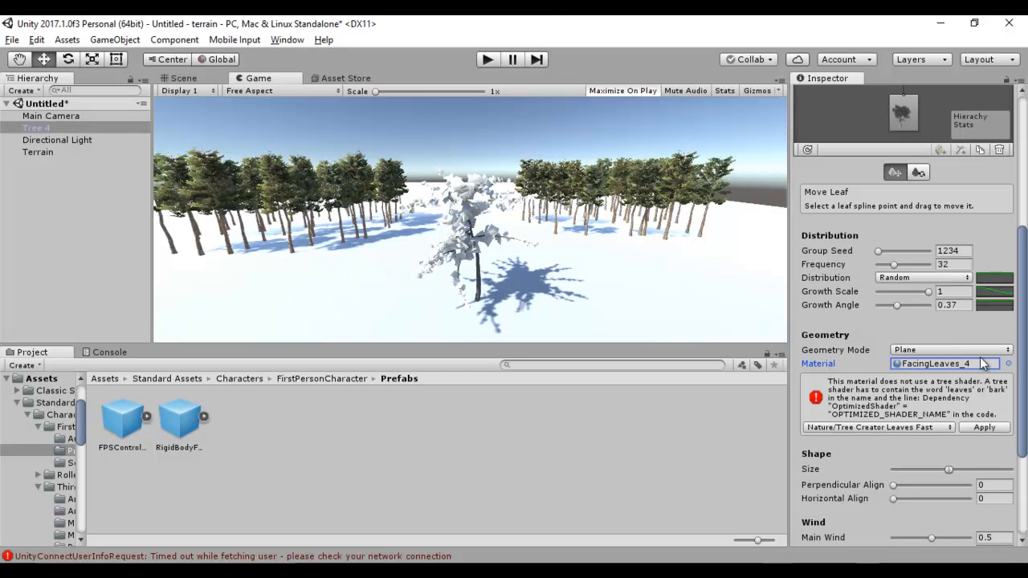
click(985, 428)
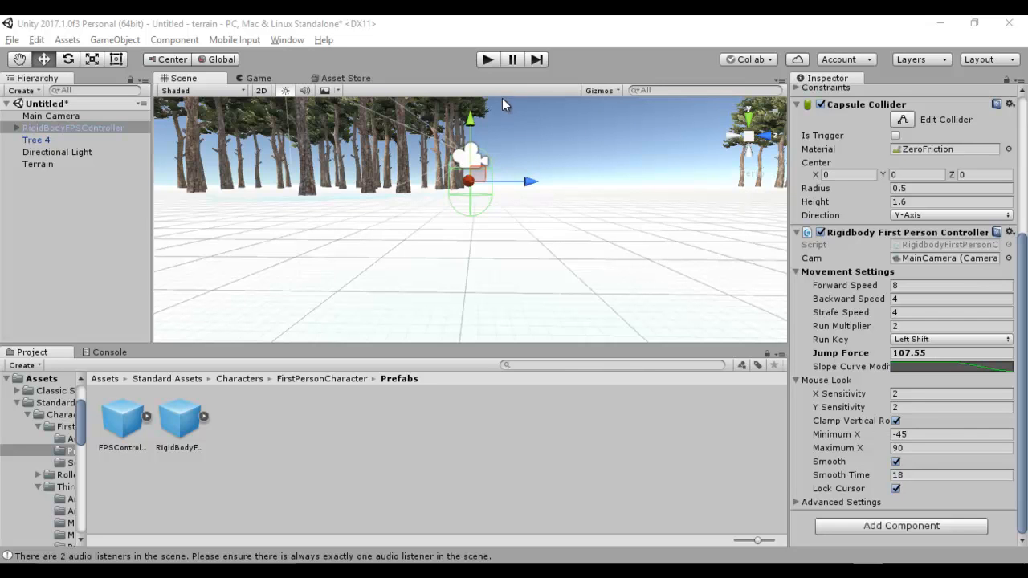
- Run the scene with the RigidBodyFPSController to view the leafy tree in first person, and stop it
click(487, 60)
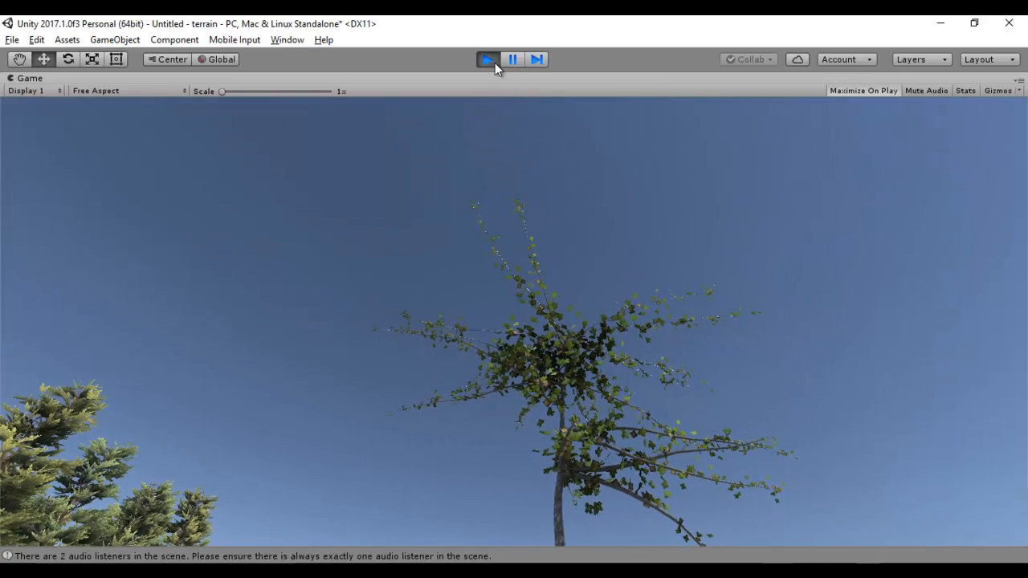
click(491, 60)
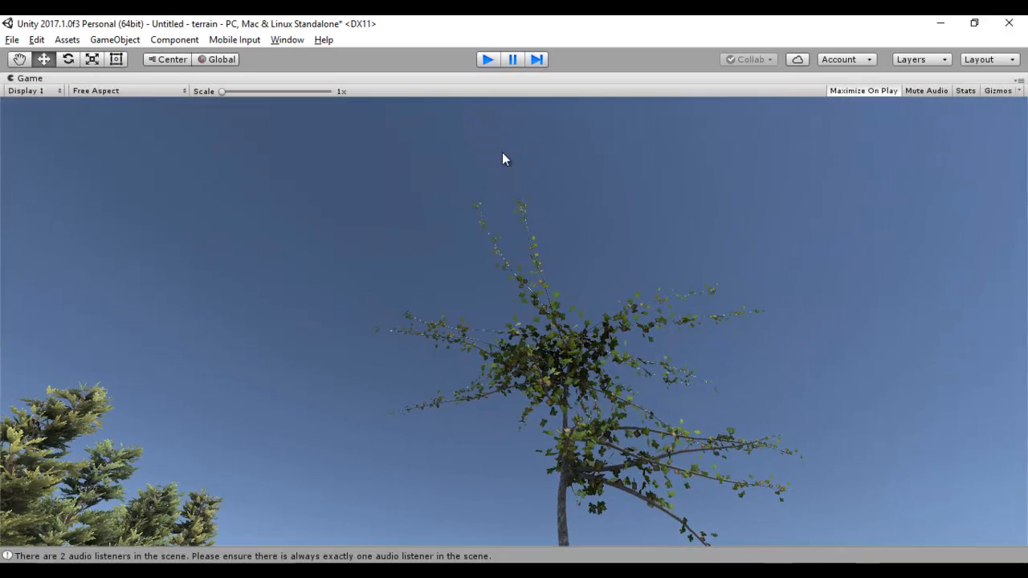